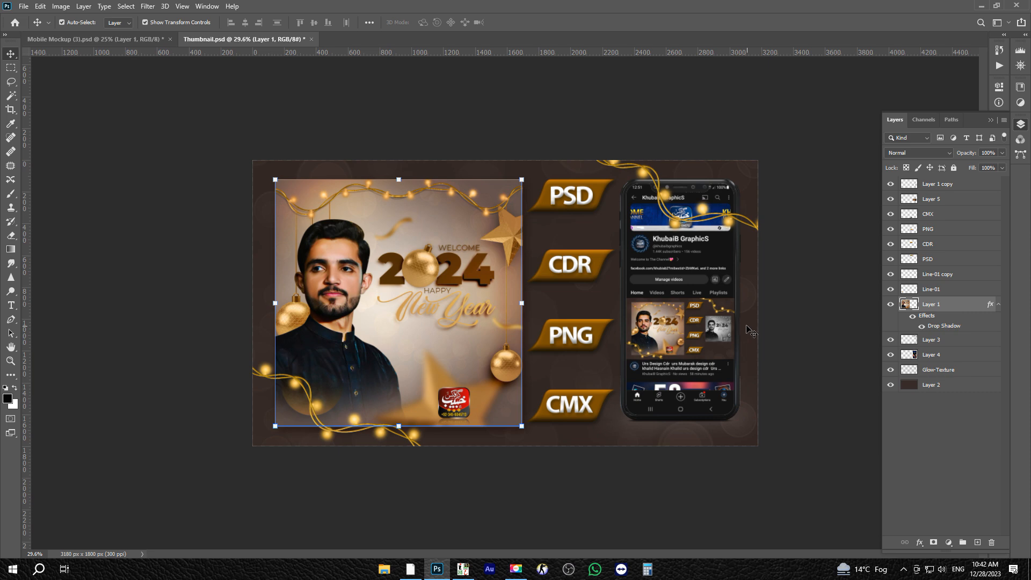
Step: Open the "Happy New Year 2024..psd" design from the background PSD folder
{"action": "key", "text": "ctrl+o"}
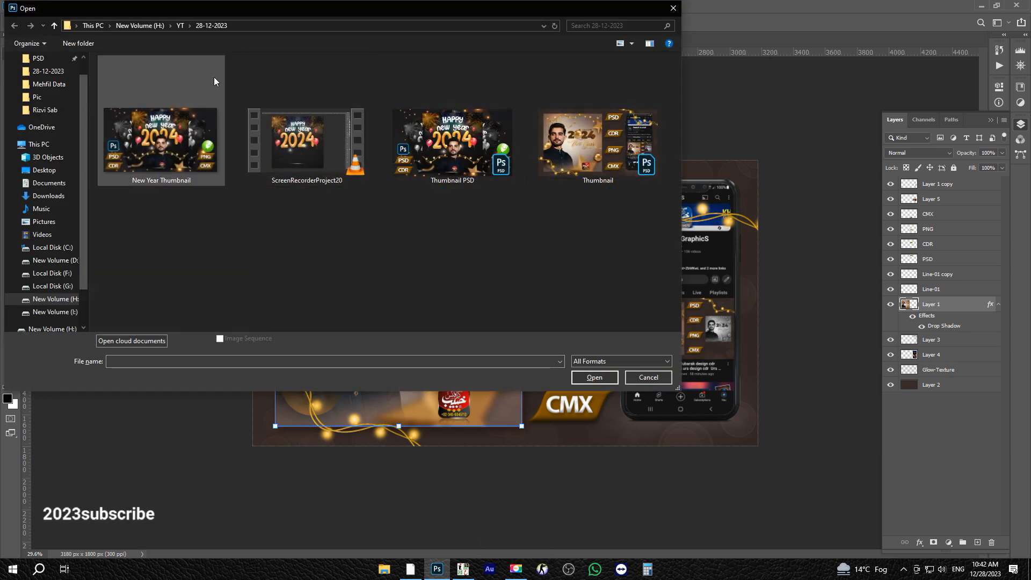
{"action": "left_click", "coordinate": [180, 27]}
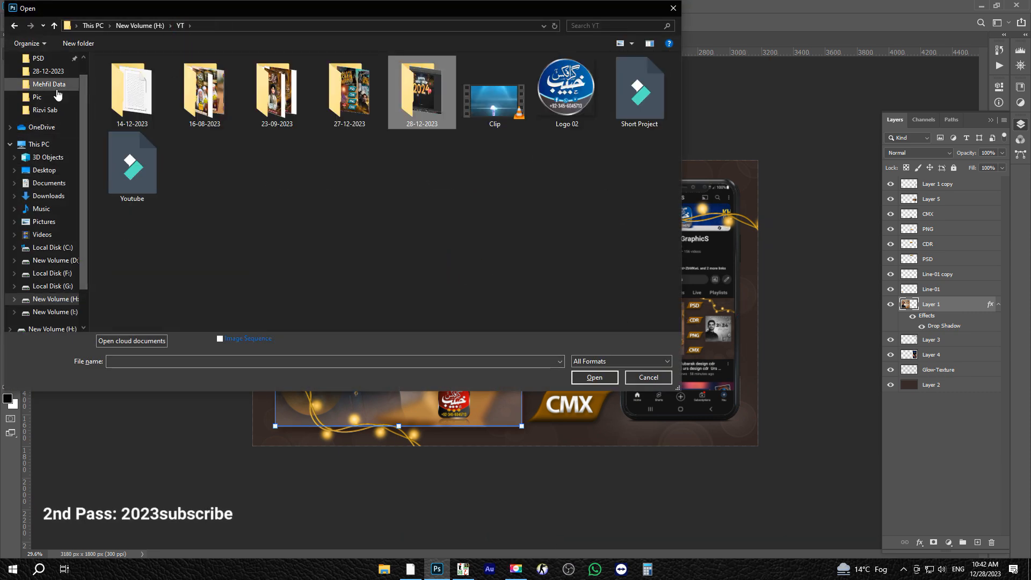
{"action": "left_click", "coordinate": [38, 58]}
{"action": "left_click", "coordinate": [334, 143]}
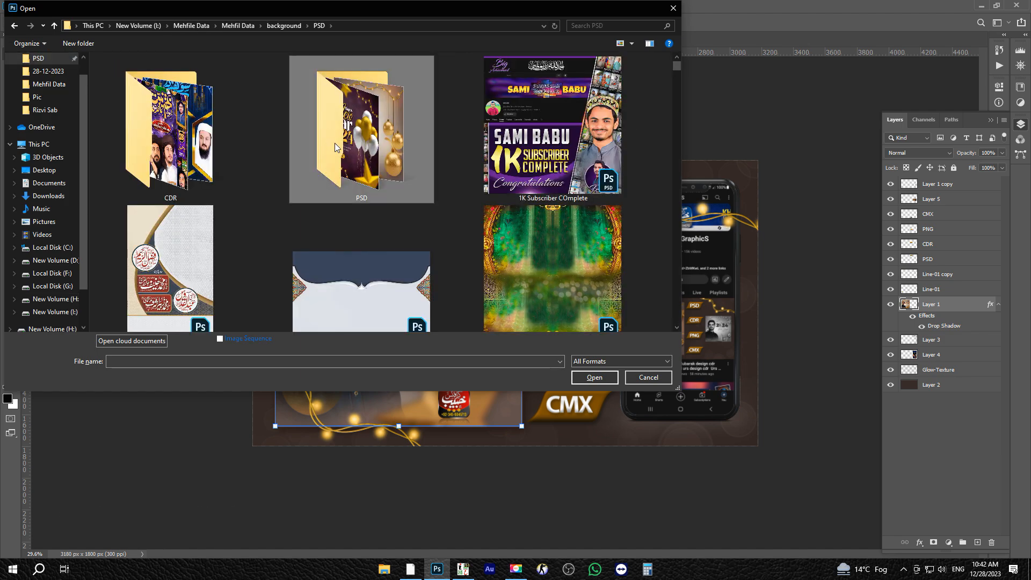
{"action": "key", "text": "p"}
{"action": "key", "text": "Right"}
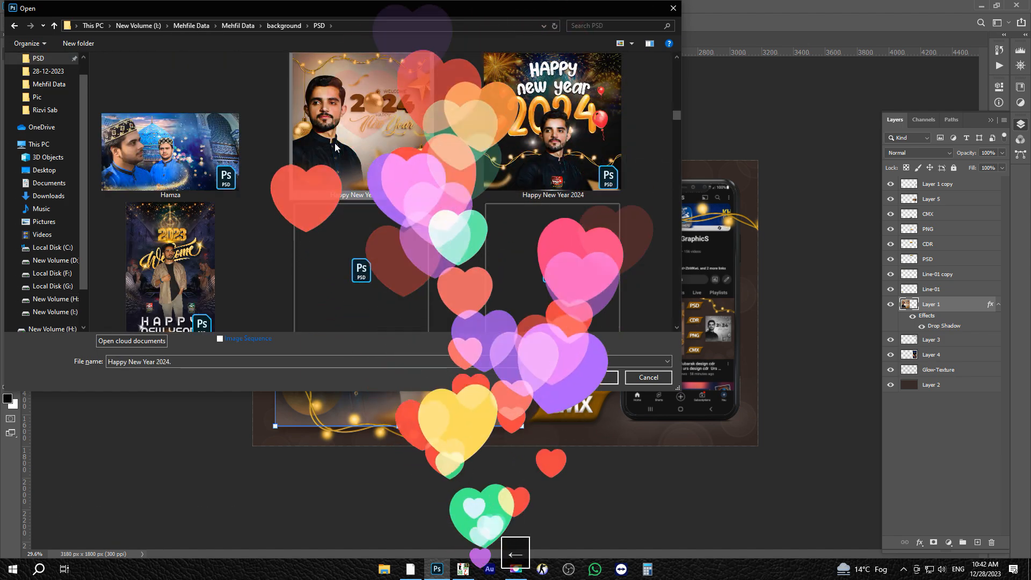
{"action": "key", "text": "Return"}
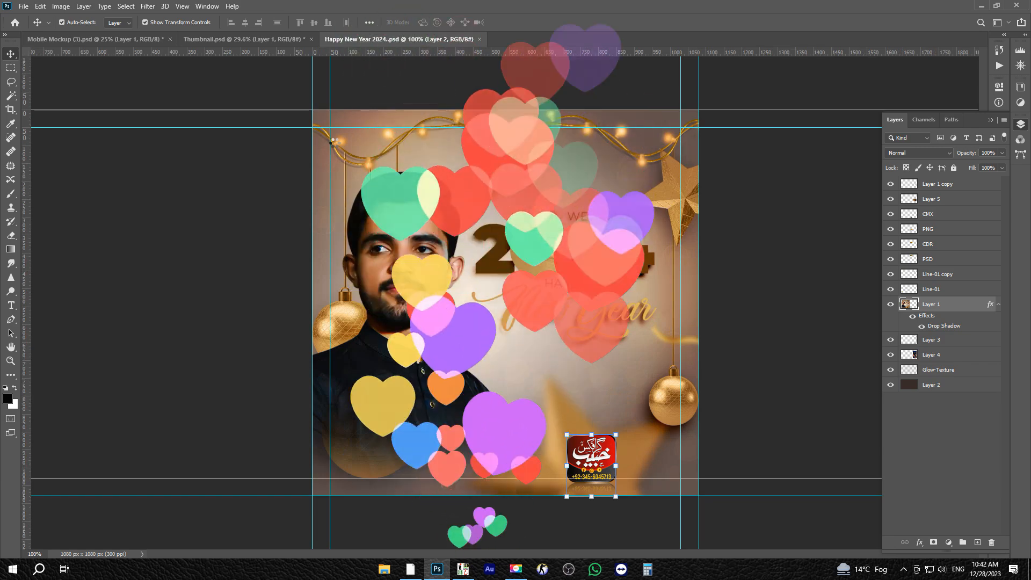
Step: Toggle the Gradient and Layer 2 layers off and on to preview them, and lock the Gradient layer
{"action": "left_click", "coordinate": [563, 301], "text": "ctrl"}
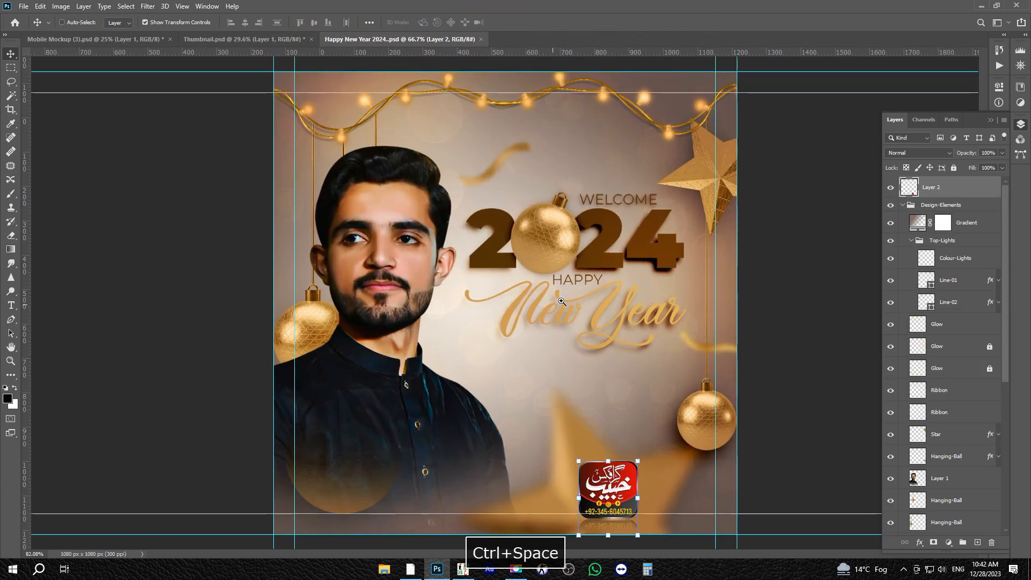
{"action": "mouse_move", "coordinate": [563, 301]}
{"action": "left_mouse_down"}
{"action": "mouse_move", "coordinate": [596, 299]}
{"action": "mouse_move", "coordinate": [579, 297]}
{"action": "left_mouse_up"}
{"action": "key", "text": "v"}
{"action": "left_click", "coordinate": [891, 222]}
{"action": "left_click", "coordinate": [891, 223]}
{"action": "left_click", "coordinate": [891, 188]}
{"action": "left_click", "coordinate": [891, 187]}
{"action": "left_click", "coordinate": [375, 352]}
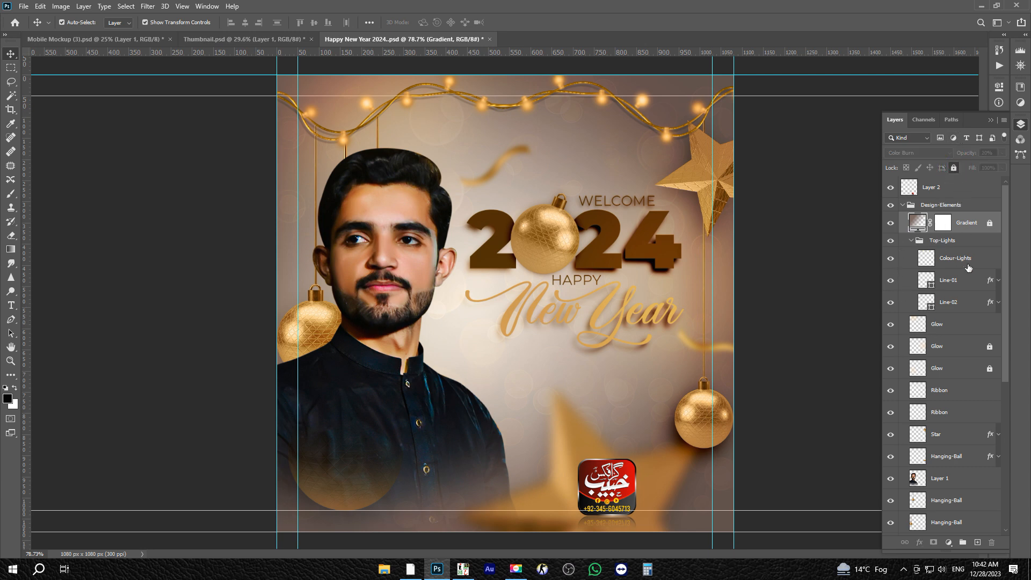
Step: Toggle a design element layer off and on, and try moving the "New" text
{"action": "scroll", "coordinate": [904, 365], "scroll_direction": "down", "scroll_amount": 3}
{"action": "left_click", "coordinate": [888, 369]}
{"action": "left_click", "coordinate": [888, 369]}
{"action": "left_click", "coordinate": [402, 350]}
{"action": "left_click_drag", "start_coordinate": [533, 297], "coordinate": [553, 327]}
{"action": "key", "text": "ctrl+z"}
Step: Select the "Year" text, and hide and reshow the Background group to examine the design without its backdrop
{"action": "key", "text": "ctrl+space"}
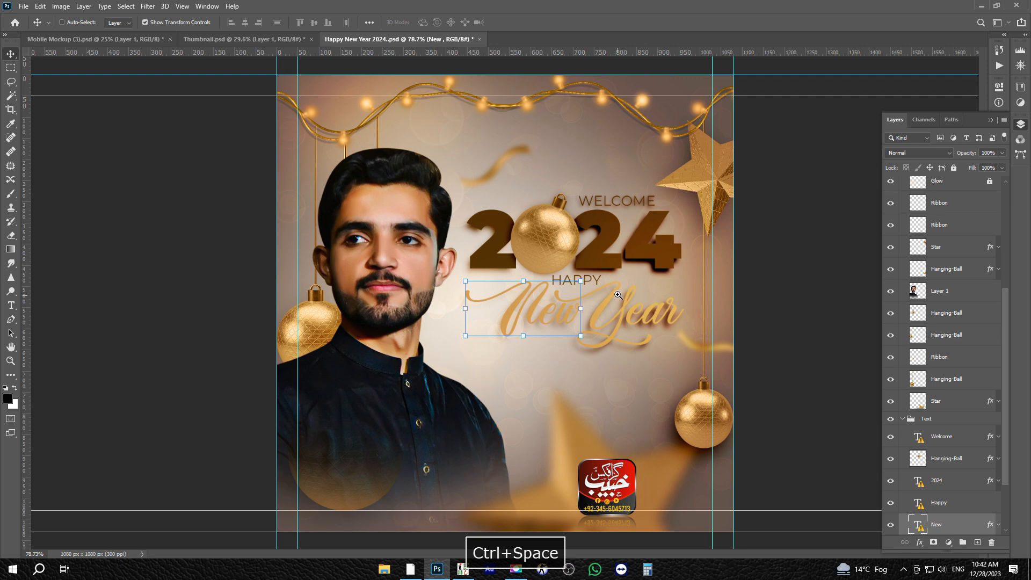
{"action": "left_click", "coordinate": [618, 295]}
{"action": "left_click", "coordinate": [620, 289], "text": "ctrl"}
{"action": "left_click_drag", "start_coordinate": [589, 261], "coordinate": [518, 309]}
{"action": "scroll", "coordinate": [926, 424], "scroll_direction": "down", "scroll_amount": 2}
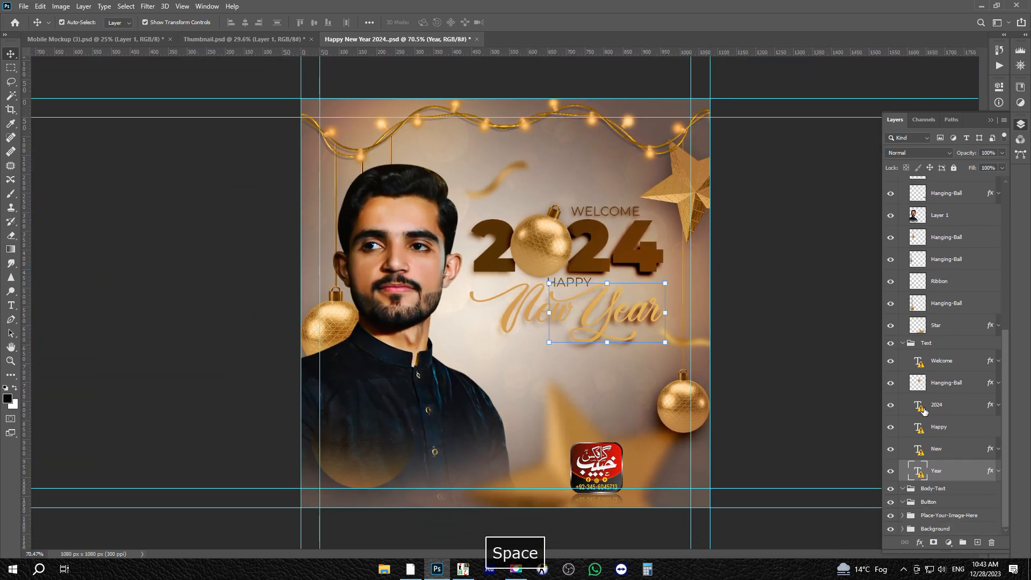
{"action": "left_click", "coordinate": [890, 529]}
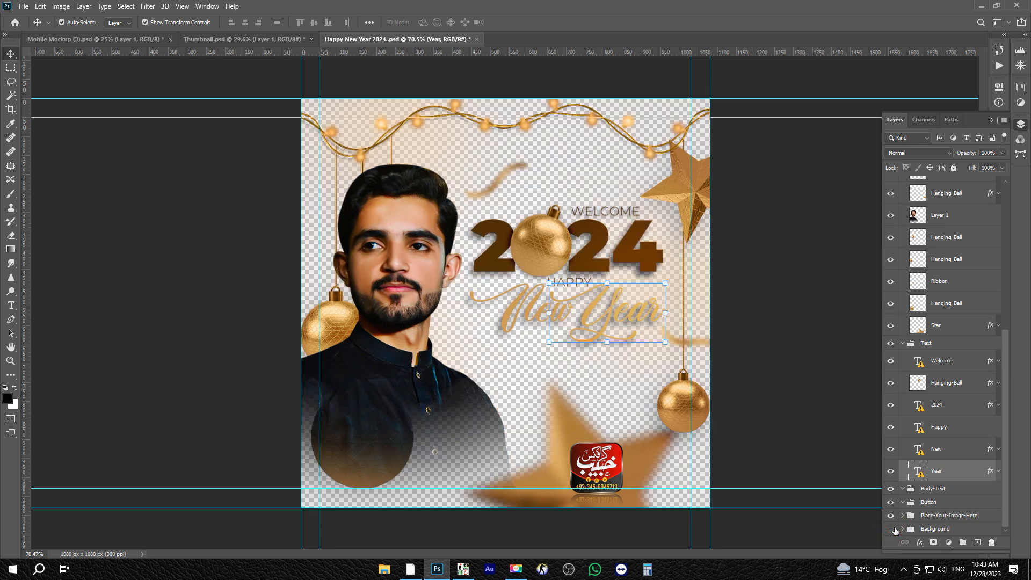
{"action": "left_click", "coordinate": [891, 529]}
Step: Try moving the blurred bottom star, the ribbon at the right edge and the upper-right star, undoing each move
{"action": "left_click_drag", "start_coordinate": [562, 416], "coordinate": [622, 349]}
{"action": "key", "text": "ctrl+z"}
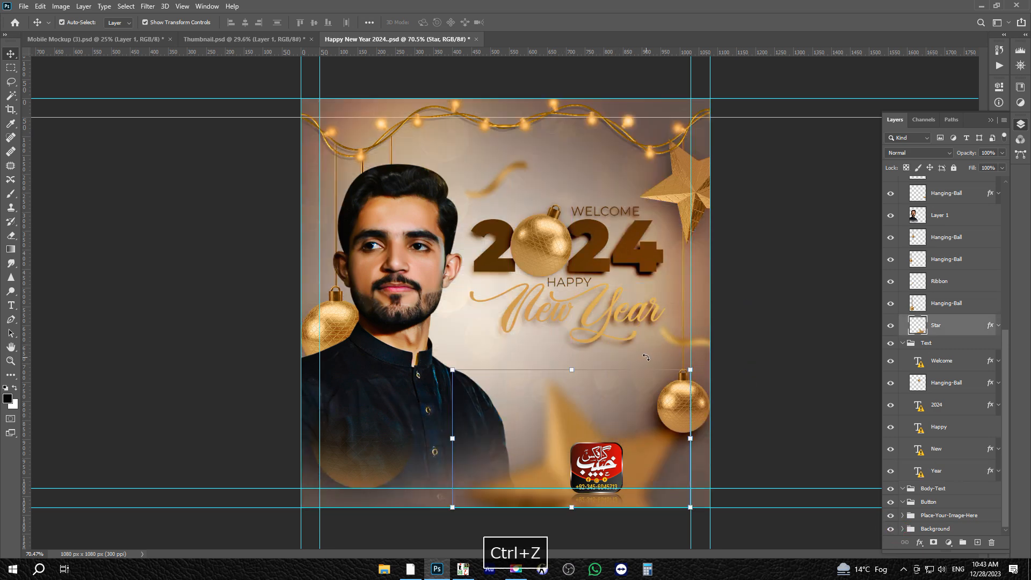
{"action": "left_click_drag", "start_coordinate": [701, 344], "coordinate": [634, 364]}
{"action": "key", "text": "ctrl+z"}
{"action": "left_click_drag", "start_coordinate": [673, 188], "coordinate": [640, 193]}
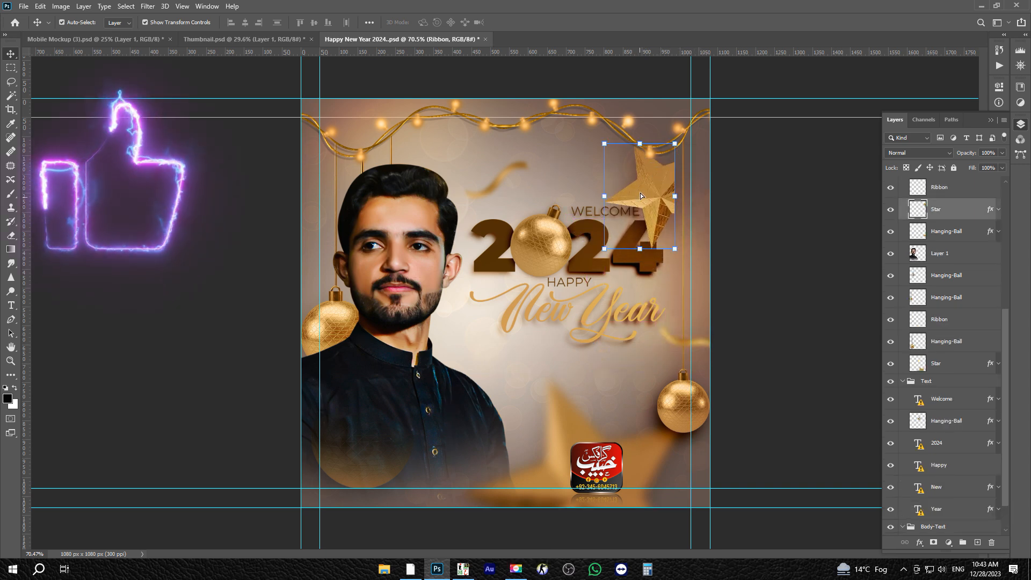
{"action": "key", "text": "ctrl+z"}
Step: Try moving the Colour-Lights, Line-01 and Line-02 layers of the top garland, undoing each move
{"action": "left_click_drag", "start_coordinate": [566, 98], "coordinate": [622, 88]}
{"action": "left_click_drag", "start_coordinate": [628, 154], "coordinate": [618, 288]}
{"action": "key", "text": "ctrl+z"}
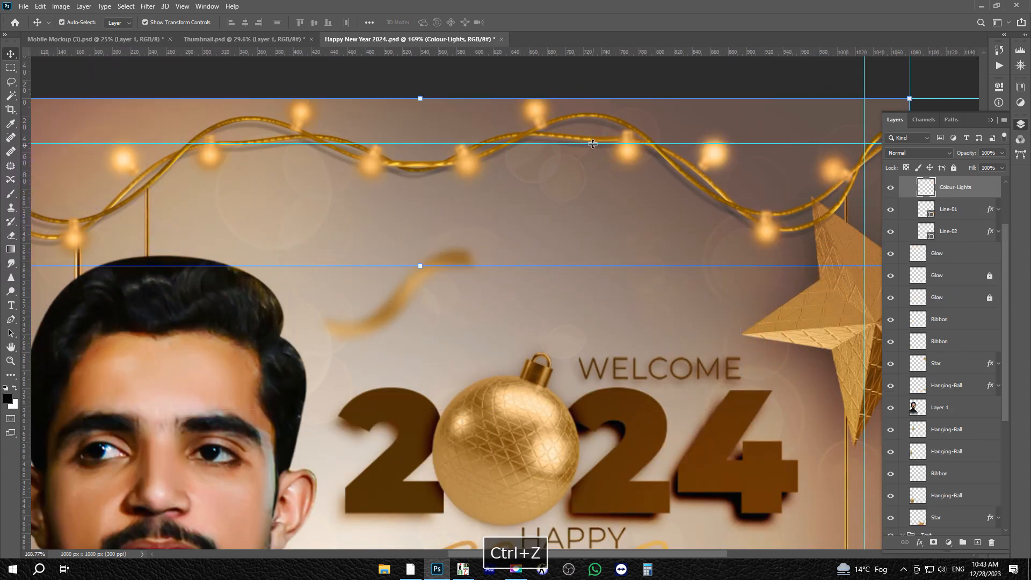
{"action": "left_click_drag", "start_coordinate": [591, 115], "coordinate": [598, 220]}
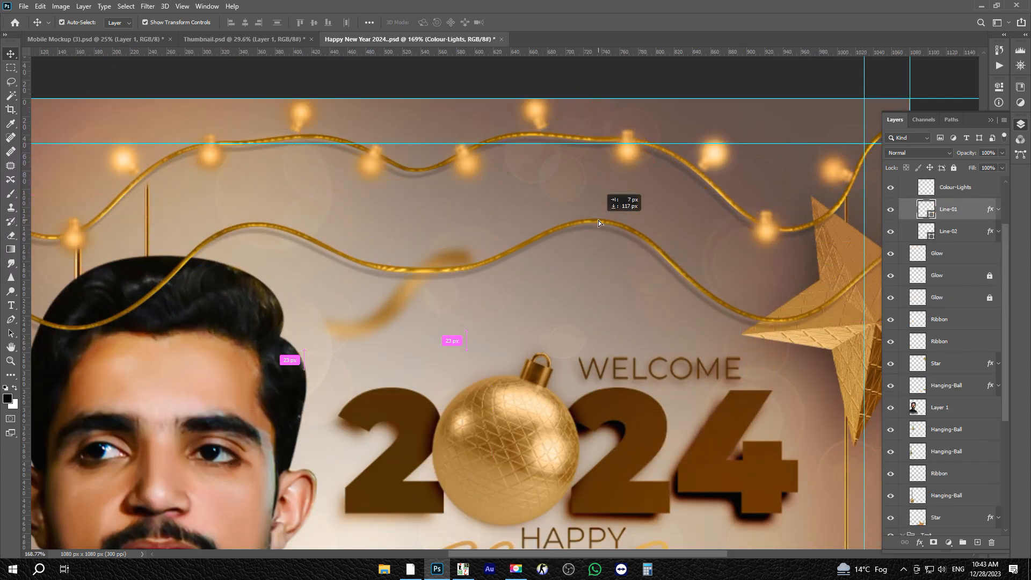
{"action": "key", "text": "ctrl+z"}
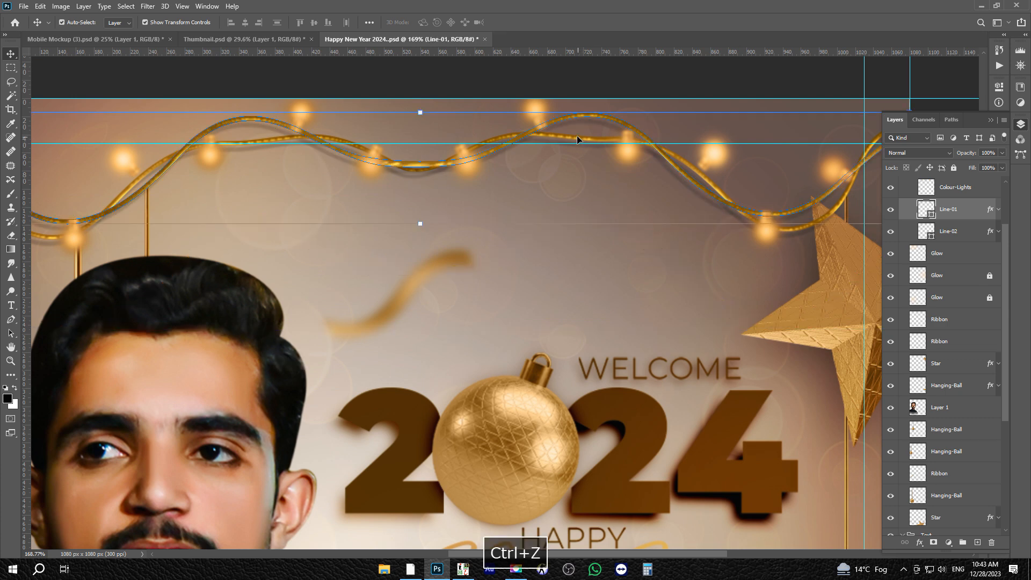
{"action": "left_click_drag", "start_coordinate": [577, 141], "coordinate": [597, 408]}
{"action": "key", "text": "ctrl+z"}
Step: Try moving the left hanging ball and the man's portrait, undoing each move
{"action": "left_click_drag", "start_coordinate": [638, 312], "coordinate": [500, 367]}
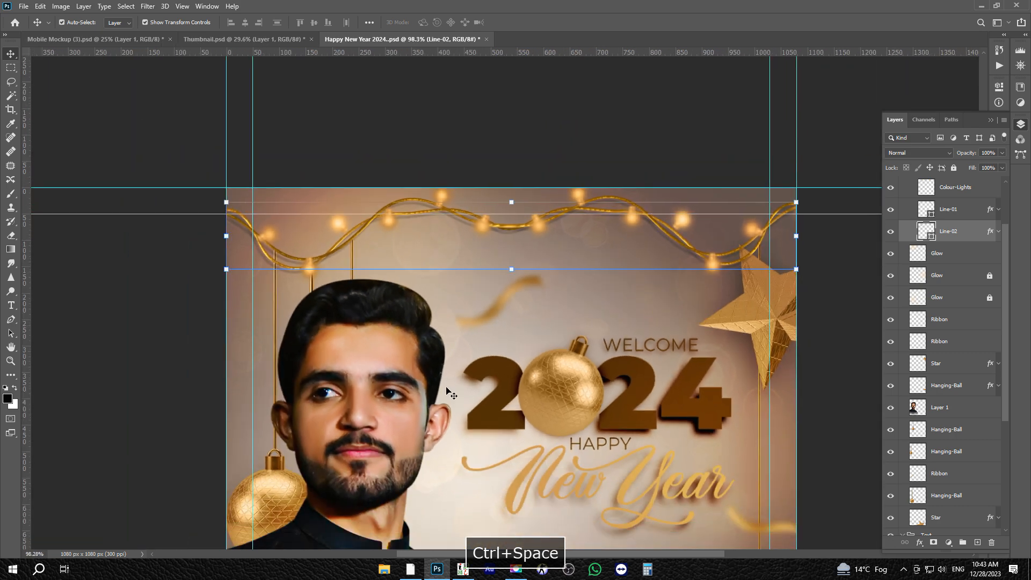
{"action": "left_click_drag", "start_coordinate": [262, 497], "coordinate": [526, 362]}
{"action": "key", "text": "ctrl+z"}
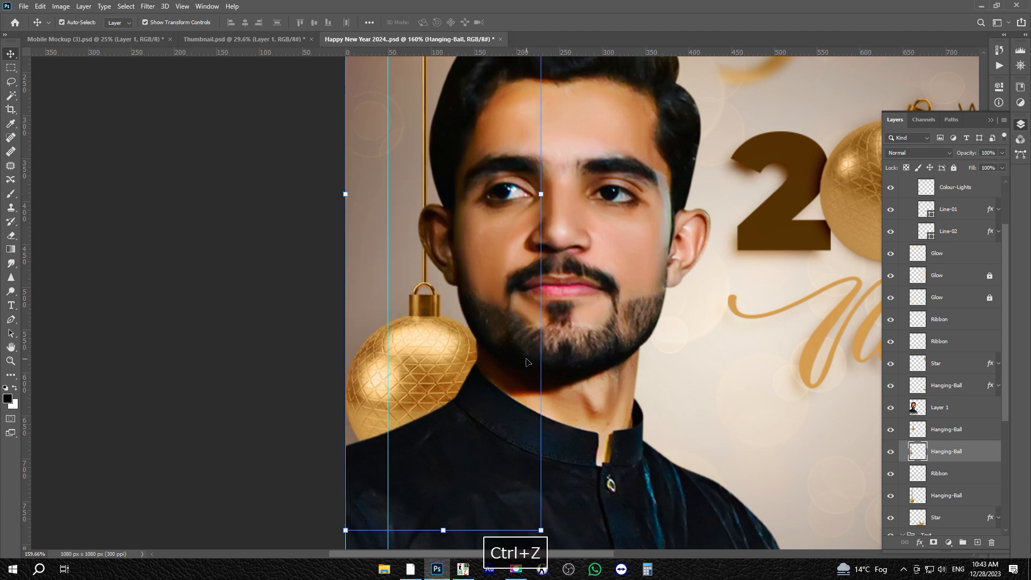
{"action": "left_click_drag", "start_coordinate": [593, 394], "coordinate": [444, 154]}
{"action": "left_click_drag", "start_coordinate": [499, 446], "coordinate": [463, 373]}
{"action": "key", "text": "ctrl+minus"}
{"action": "key", "text": "ctrl+minus"}
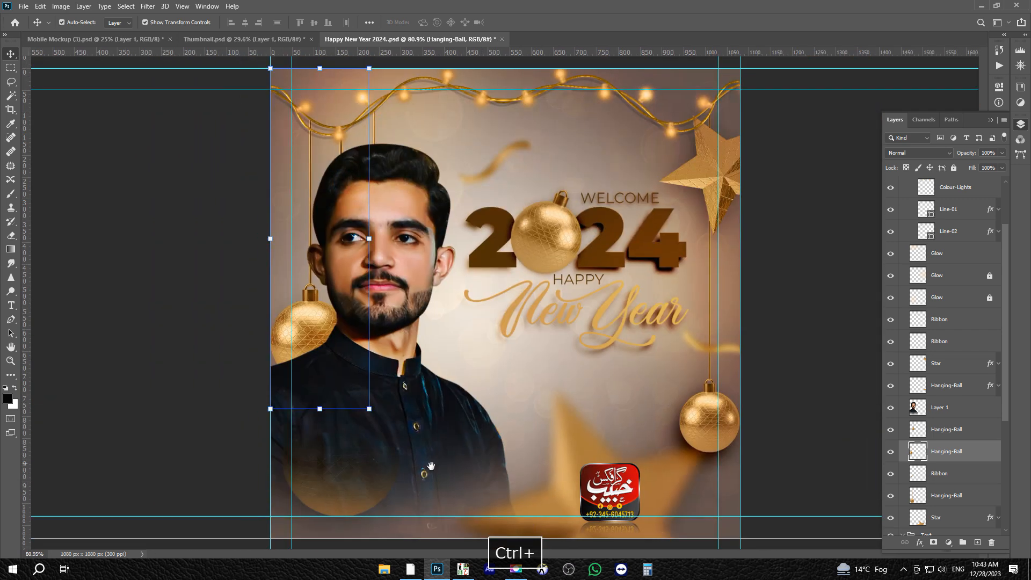
{"action": "left_click_drag", "start_coordinate": [418, 500], "coordinate": [516, 481]}
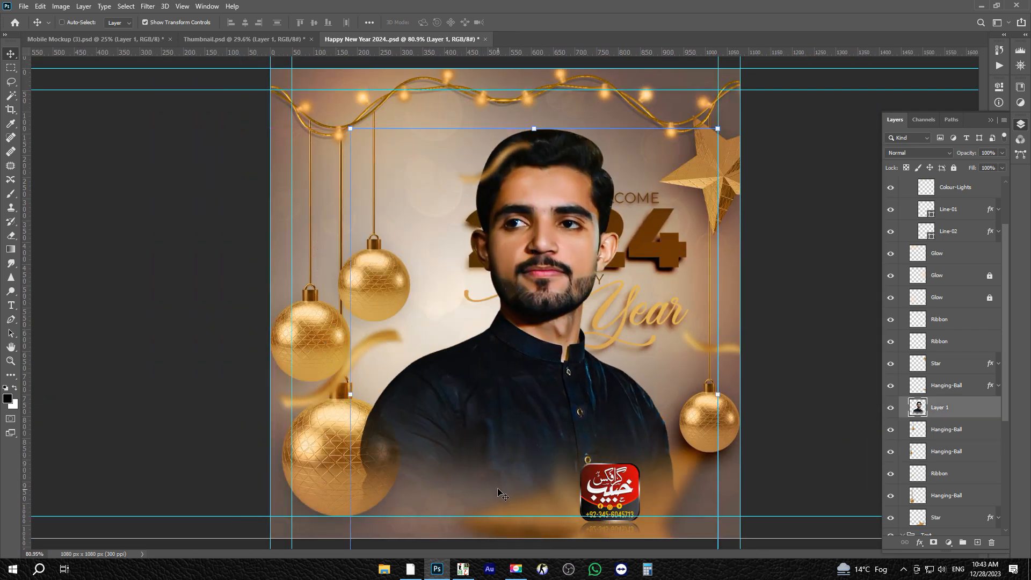
{"action": "key", "text": "ctrl+z"}
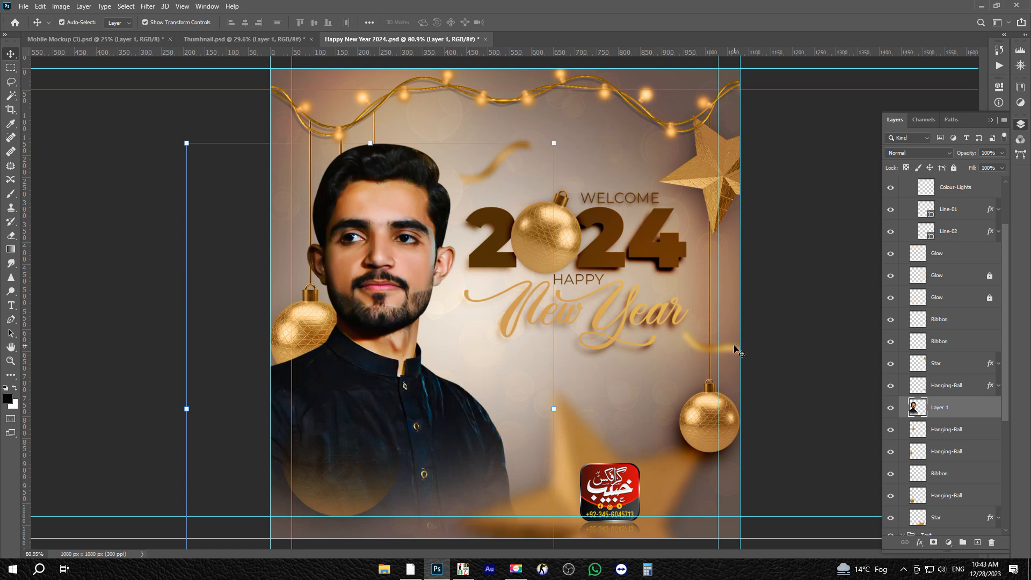
Step: Toggle the portrait layer off and on to view the ornaments behind it, and try moving it lower in the layer stack
{"action": "left_click", "coordinate": [891, 407]}
{"action": "left_click", "coordinate": [891, 407]}
{"action": "left_click", "coordinate": [891, 407]}
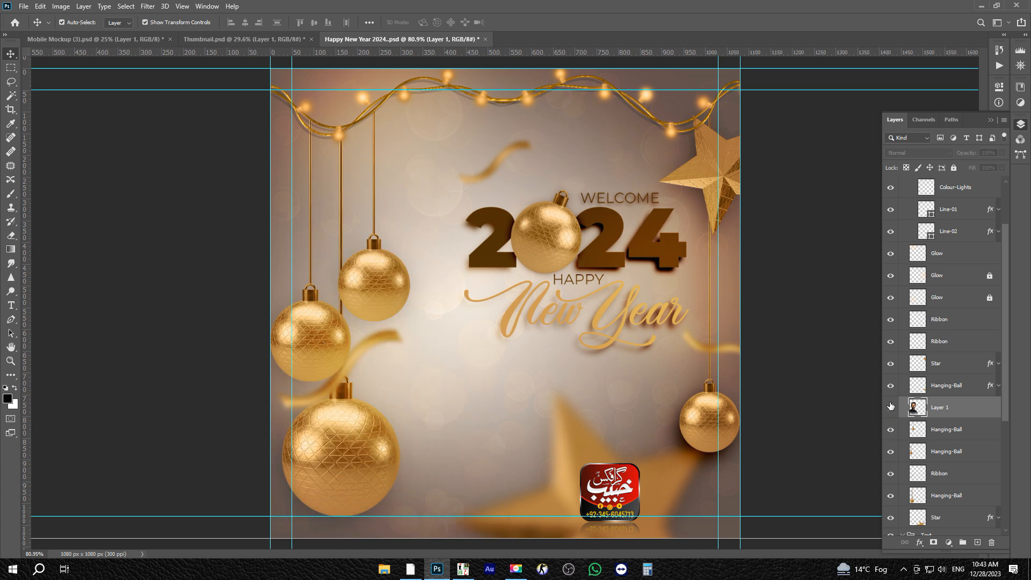
{"action": "left_click", "coordinate": [890, 407]}
{"action": "left_click_drag", "start_coordinate": [958, 416], "coordinate": [958, 451]}
{"action": "key", "text": "ctrl+z"}
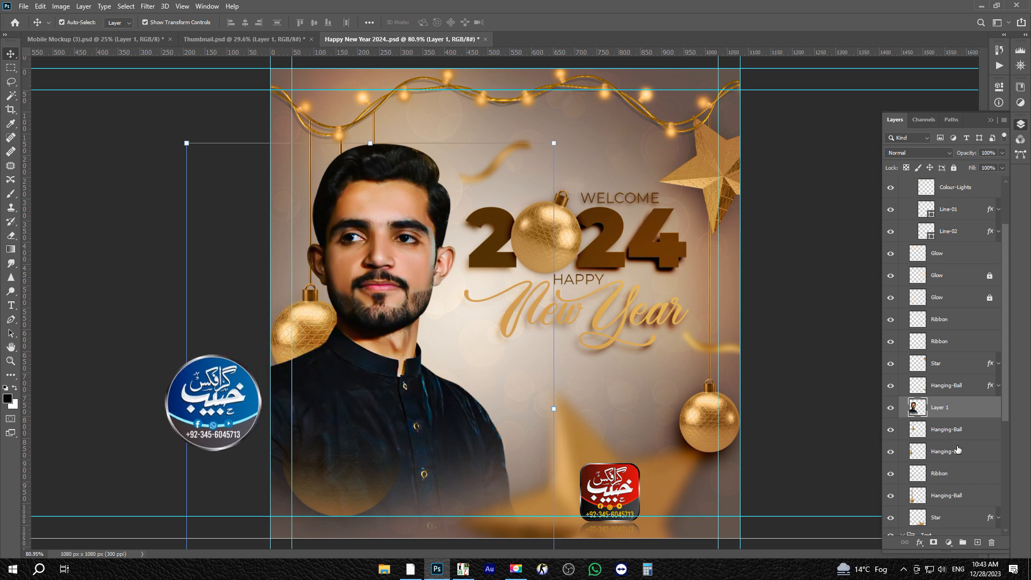
Step: Select the Welcome, Hanging-Ball, 2024, Happy, New and Year layers of the Text group and link them together
{"action": "key", "text": "ctrl+space"}
{"action": "left_click_drag", "start_coordinate": [605, 292], "coordinate": [660, 279]}
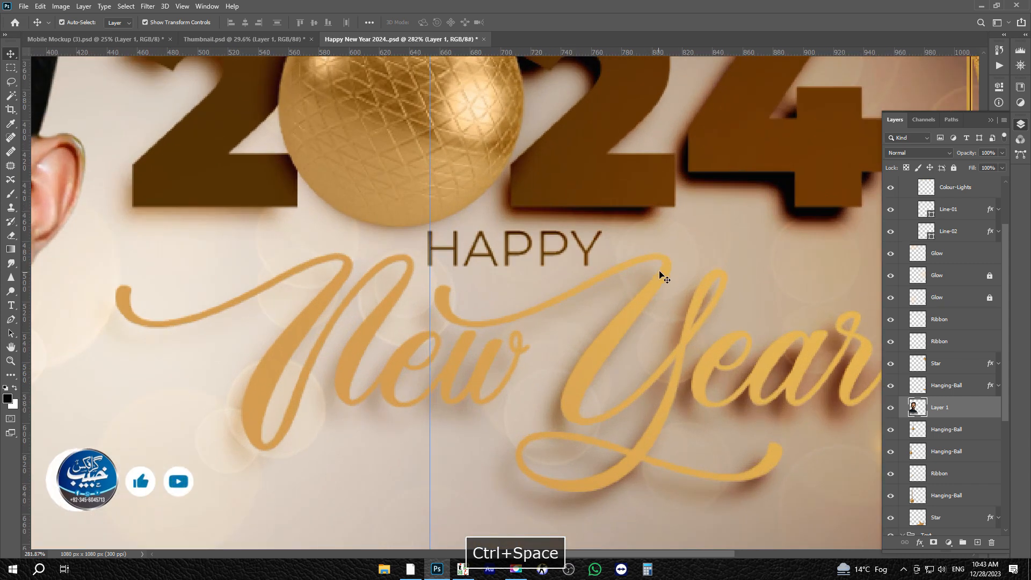
{"action": "left_click", "coordinate": [660, 279]}
{"action": "left_click", "coordinate": [462, 349], "text": "shift"}
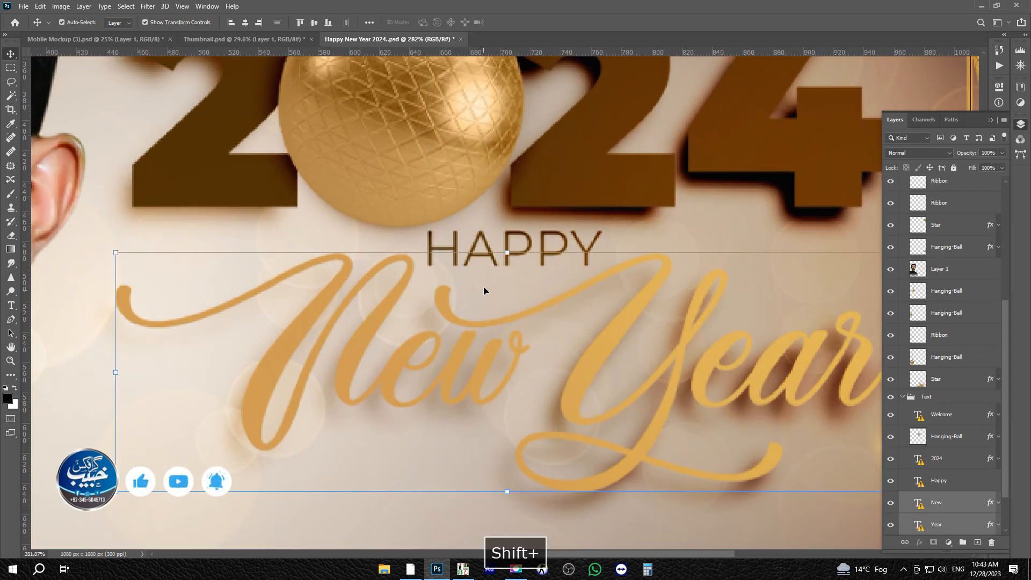
{"action": "left_click", "coordinate": [517, 243], "text": "shift"}
{"action": "left_click", "coordinate": [552, 195], "text": "shift"}
{"action": "key", "text": "ctrl+space"}
{"action": "left_click_drag", "start_coordinate": [610, 188], "coordinate": [589, 210]}
{"action": "key", "text": "ctrl+z"}
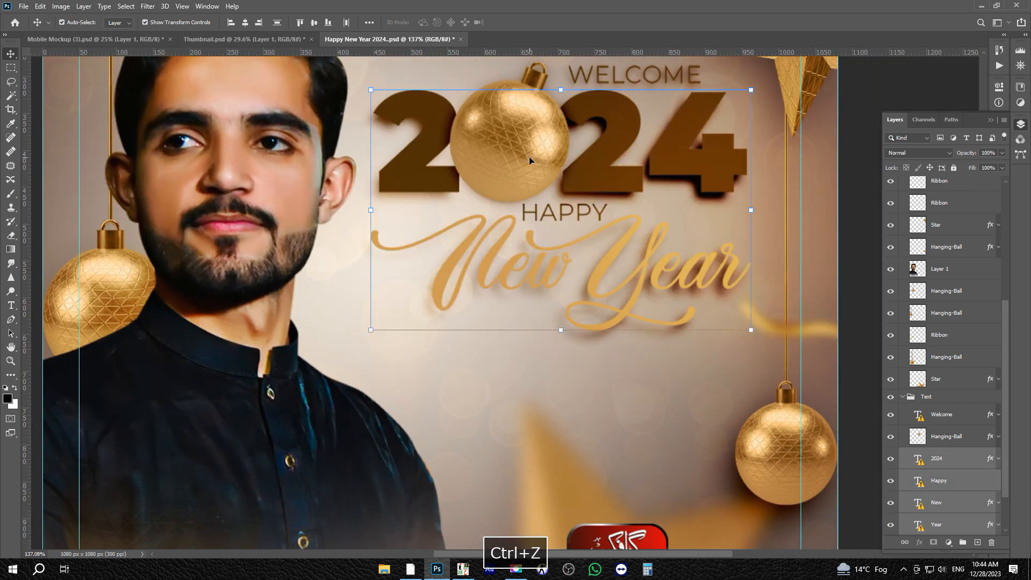
{"action": "left_click", "coordinate": [530, 152], "text": "shift"}
{"action": "left_click_drag", "start_coordinate": [530, 152], "coordinate": [529, 308]}
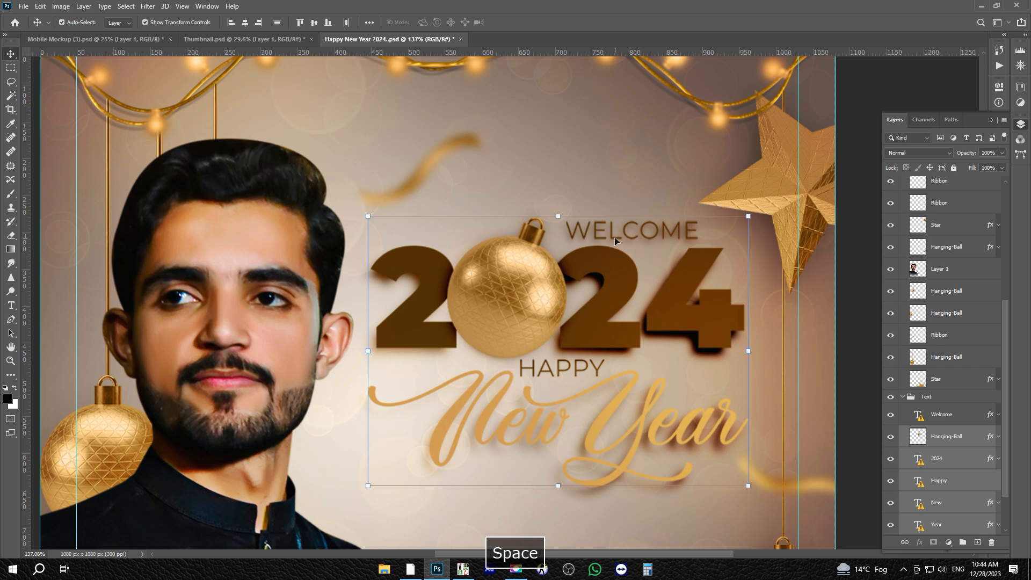
{"action": "left_click", "coordinate": [615, 239], "text": "shift"}
{"action": "scroll", "coordinate": [935, 352], "scroll_direction": "down", "scroll_amount": 2}
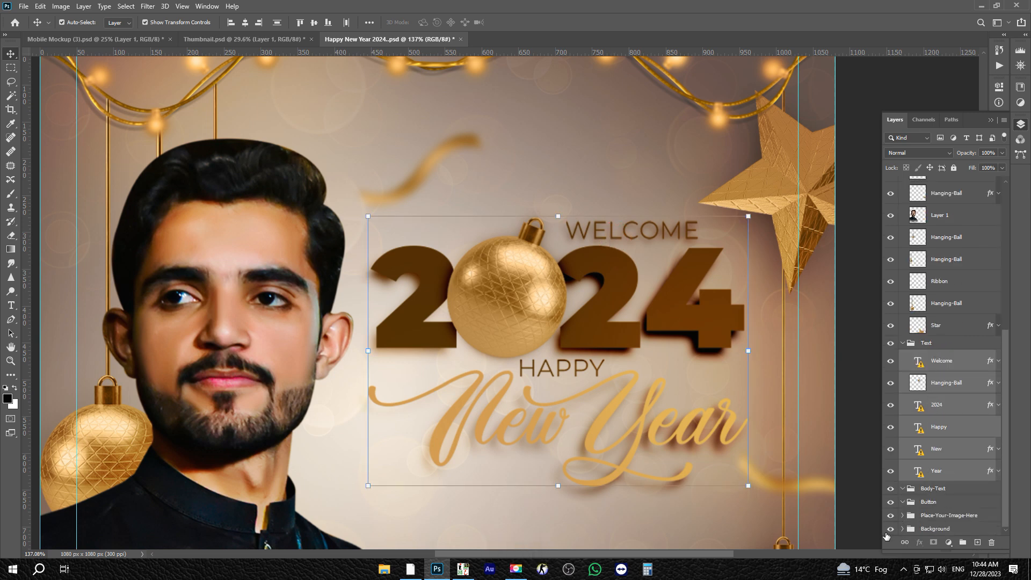
{"action": "left_click_drag", "start_coordinate": [882, 552], "coordinate": [925, 505]}
Step: Scale the linked greeting text to about 89% using its existing pixel data, and move it toward the lower right
{"action": "key", "text": "ctrl+space"}
{"action": "left_click_drag", "start_coordinate": [761, 416], "coordinate": [640, 241]}
{"action": "left_click", "coordinate": [656, 179]}
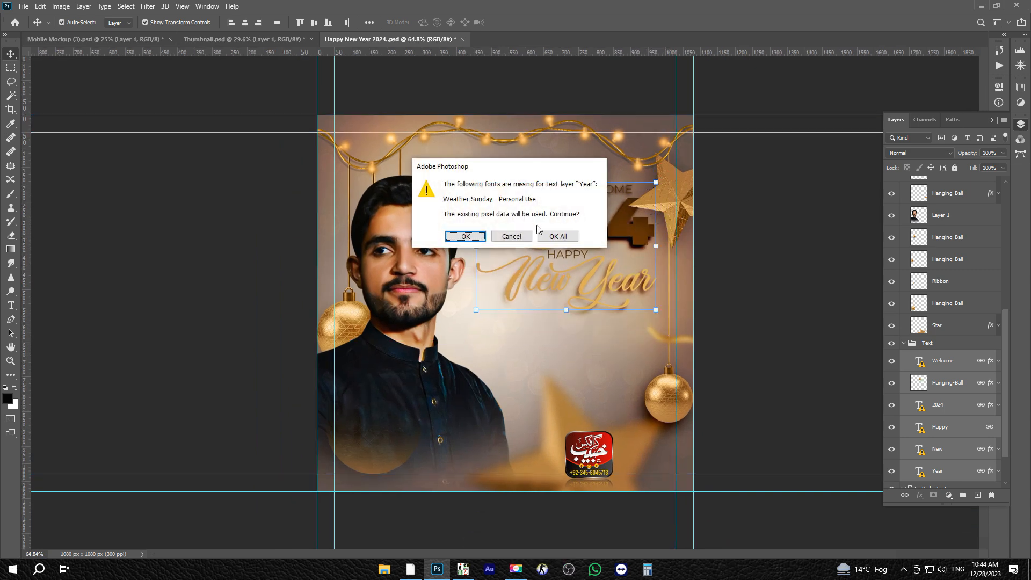
{"action": "left_click", "coordinate": [557, 236]}
{"action": "left_click_drag", "start_coordinate": [656, 183], "coordinate": [642, 202]}
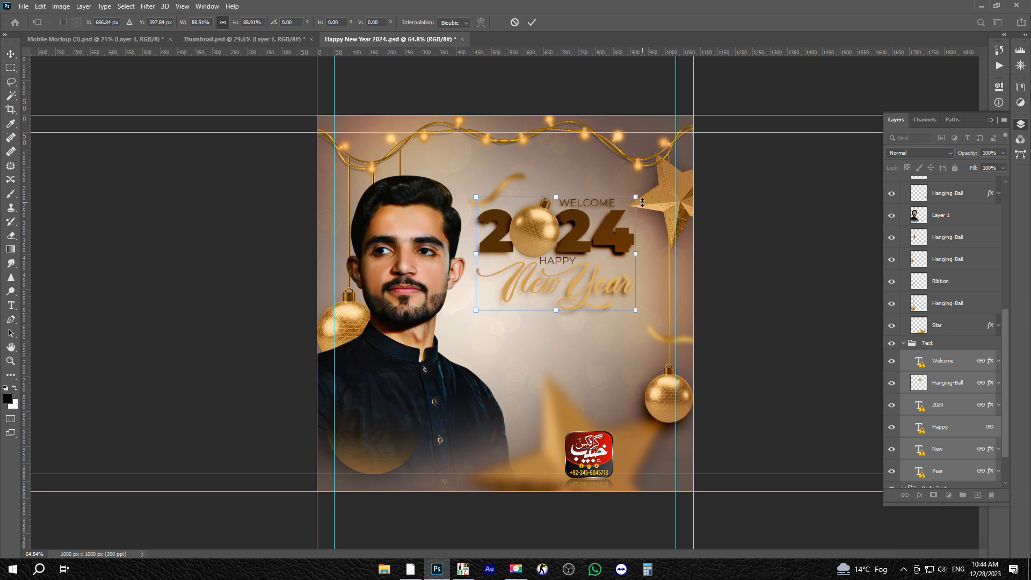
{"action": "key", "text": "Return"}
{"action": "left_click_drag", "start_coordinate": [626, 244], "coordinate": [682, 281]}
Step: Move the portrait right toward the middle of the design and send its layer back to just below the blurred Star layer
{"action": "left_click_drag", "start_coordinate": [420, 244], "coordinate": [482, 234]}
{"action": "key", "text": "ctrl+bracketleft"}
{"action": "key", "text": "ctrl+bracketleft"}
{"action": "key", "text": "ctrl+bracketleft"}
{"action": "key", "text": "ctrl+bracketleft"}
{"action": "key", "text": "ctrl+bracketleft"}
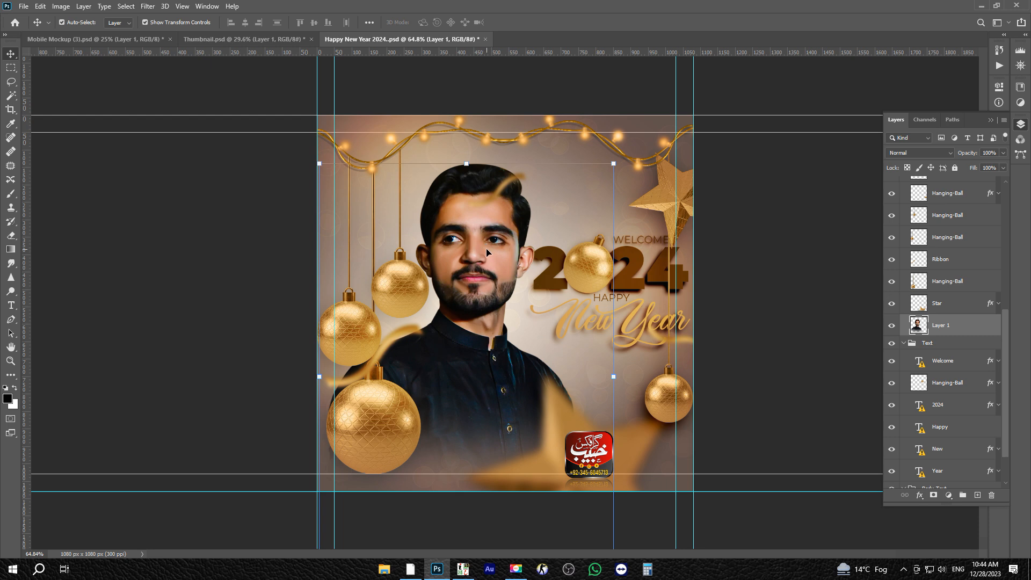
Step: Move the upper ribbon off the portrait to above the 2024 text, and shrink and reposition the portrait slightly
{"action": "left_click", "coordinate": [503, 188]}
{"action": "left_click_drag", "start_coordinate": [504, 186], "coordinate": [574, 207]}
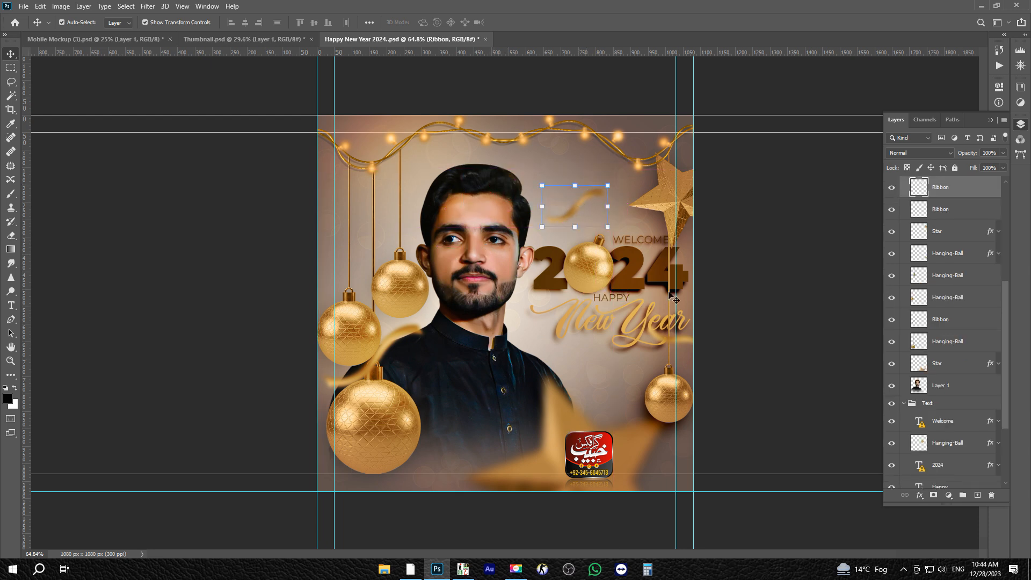
{"action": "left_click", "coordinate": [491, 328]}
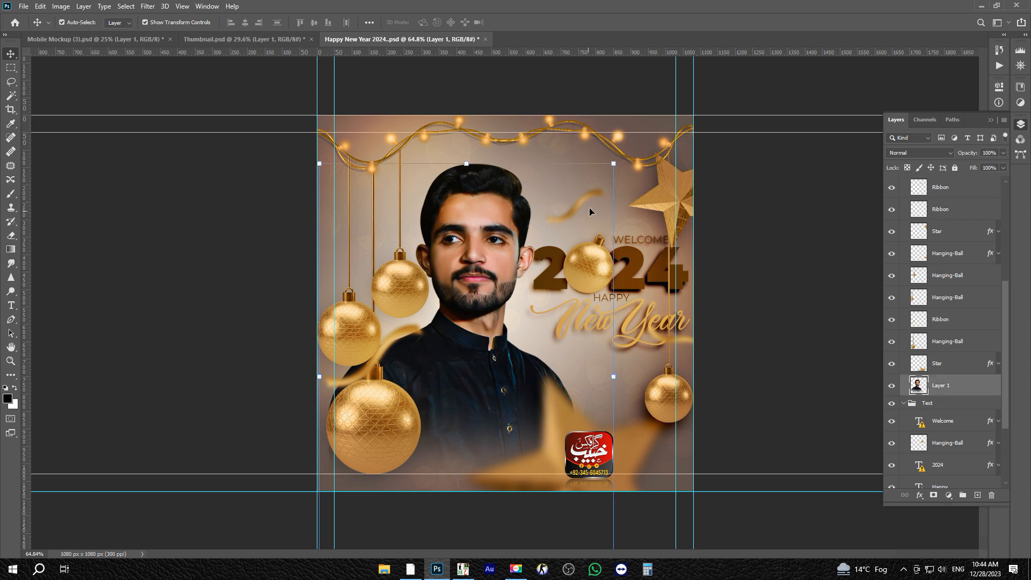
{"action": "left_click_drag", "start_coordinate": [611, 164], "coordinate": [601, 168]}
{"action": "left_click_drag", "start_coordinate": [469, 216], "coordinate": [465, 231]}
{"action": "key", "text": "Return"}
{"action": "key", "text": "ctrl+0"}
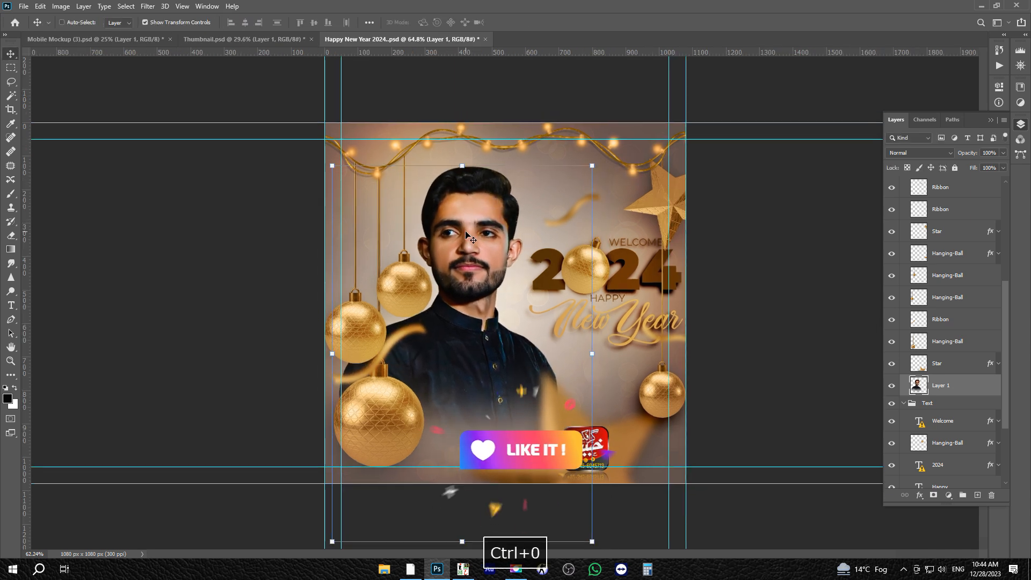
Step: Duplicate the ribbon above the 2024 text, scale the copy to about 486%, rotate it about 18.5°, and place it across the design's bottom
{"action": "left_click", "coordinate": [843, 369]}
{"action": "left_click", "coordinate": [581, 206]}
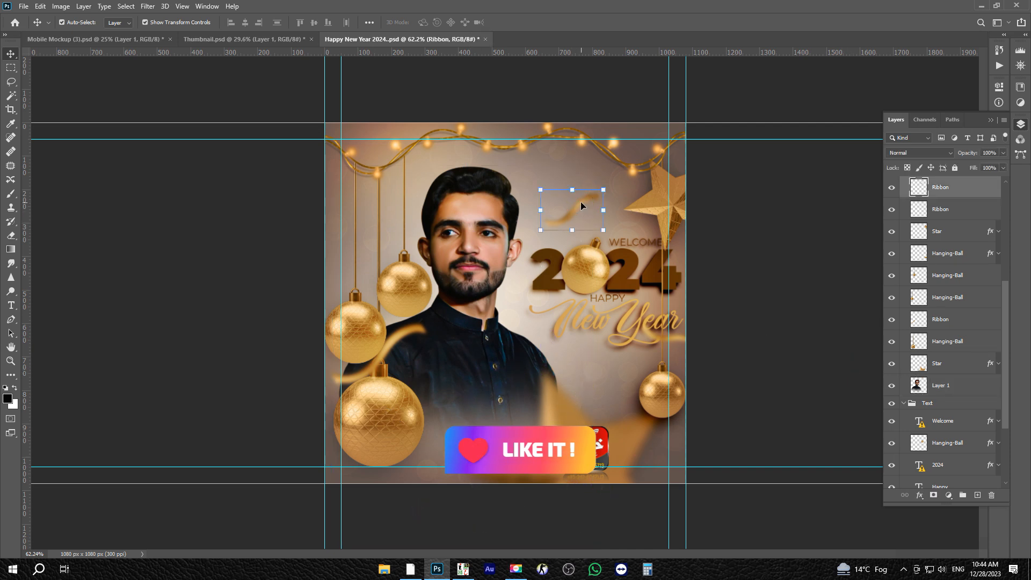
{"action": "key", "text": "ctrl+j"}
{"action": "left_click_drag", "start_coordinate": [585, 206], "coordinate": [646, 423]}
{"action": "left_click_drag", "start_coordinate": [524, 423], "coordinate": [482, 442]}
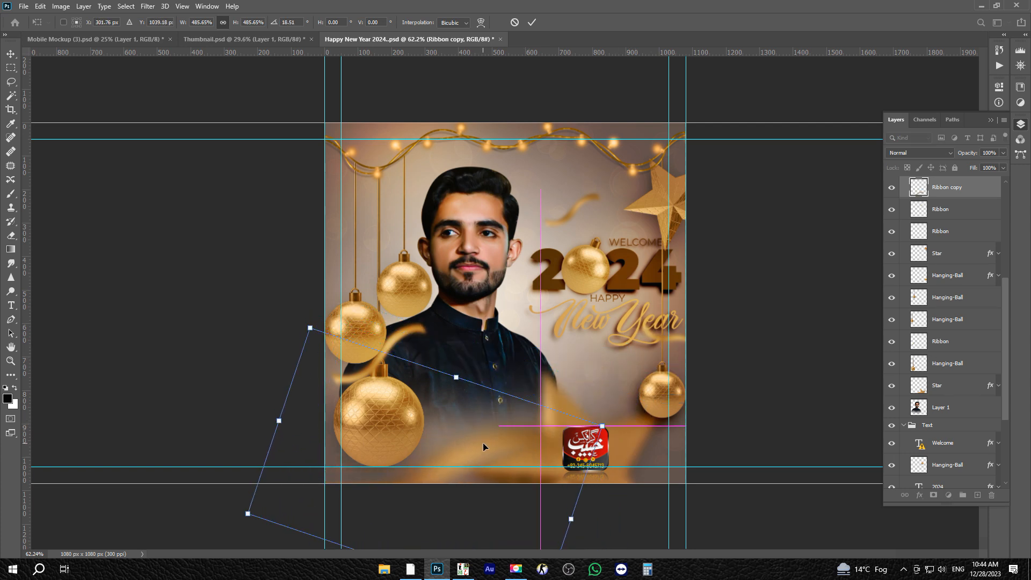
{"action": "key", "text": "Return"}
{"action": "left_click", "coordinate": [637, 434]}
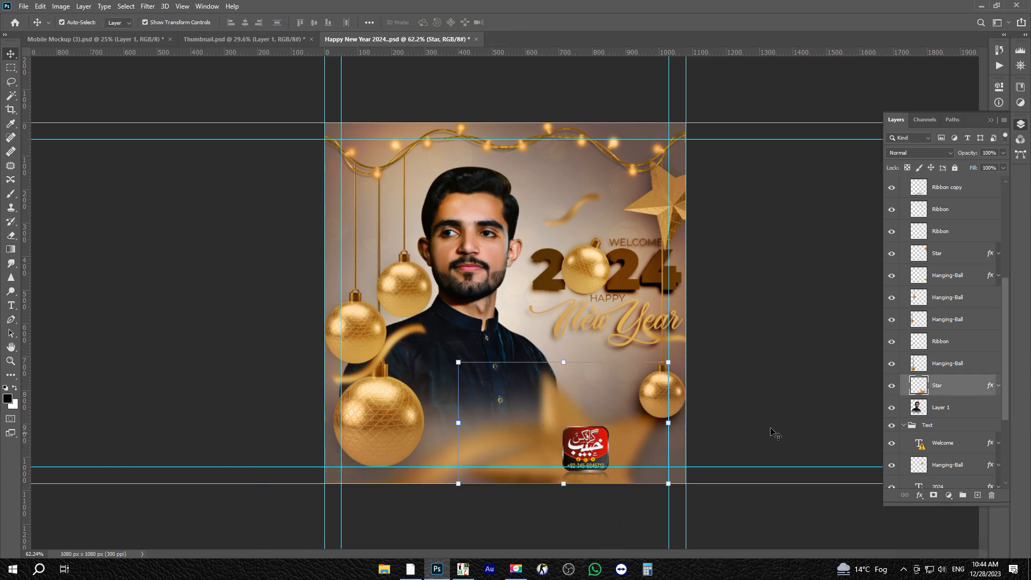
{"action": "left_click", "coordinate": [781, 406]}
{"action": "key", "text": "ctrl+0"}
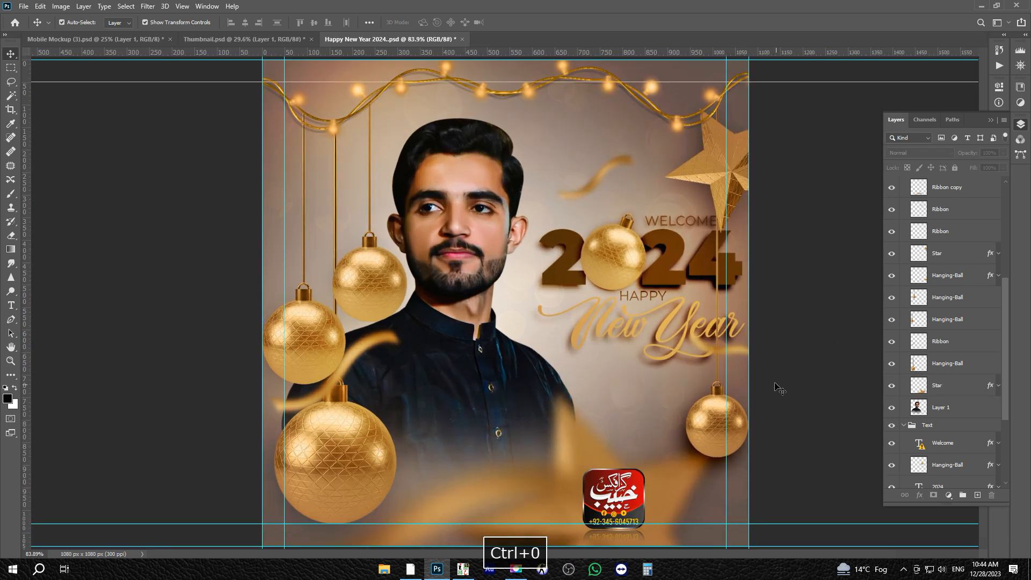
Step: Move the small ribbon at the design's right edge, beside the New Year text, down to the lower-right corner
{"action": "key", "text": "ctrl+space"}
{"action": "left_click_drag", "start_coordinate": [746, 377], "coordinate": [737, 530]}
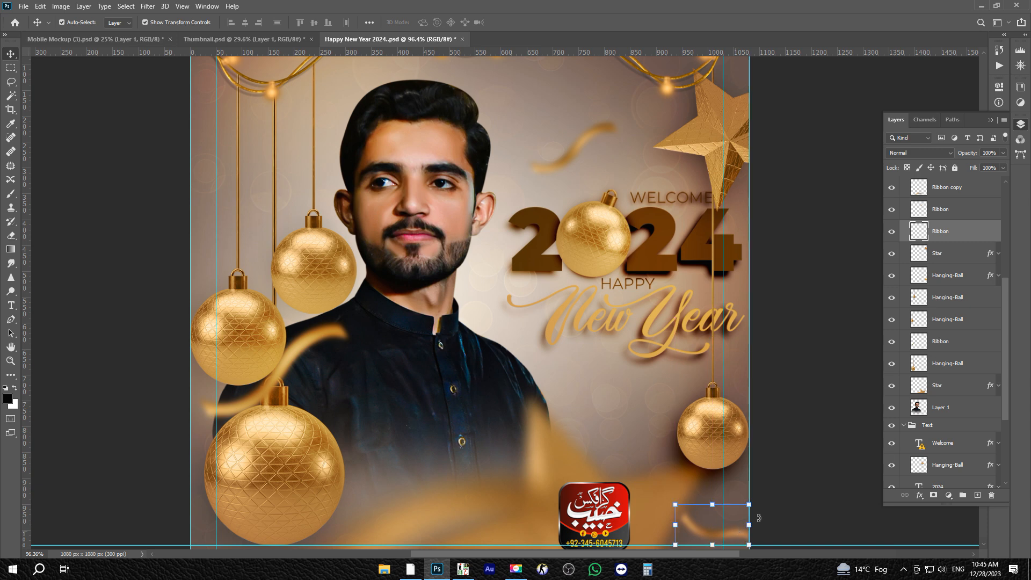
{"action": "left_click", "coordinate": [808, 475]}
{"action": "key", "text": "ctrl+space"}
{"action": "left_click_drag", "start_coordinate": [794, 432], "coordinate": [729, 403]}
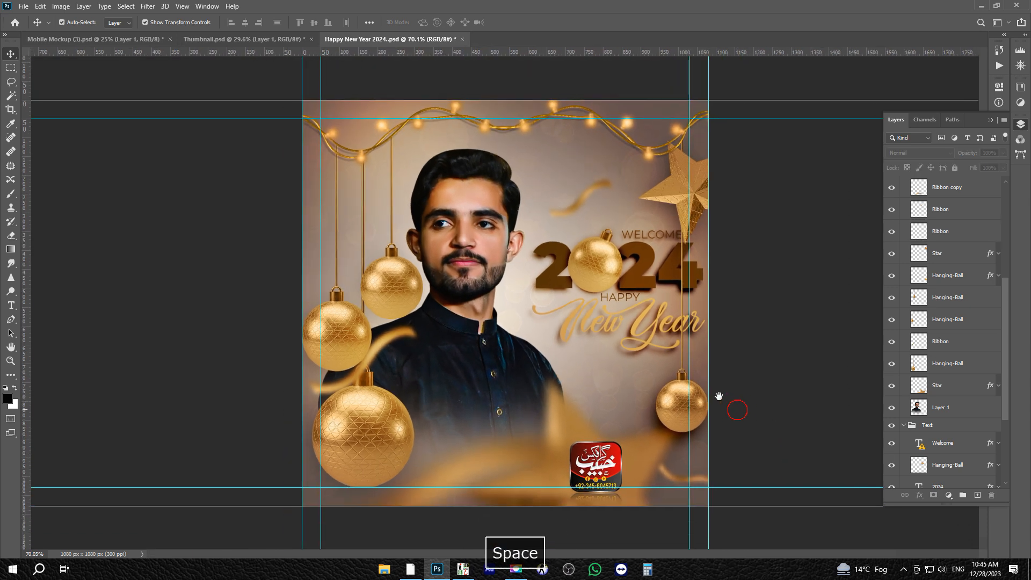
{"action": "left_click", "coordinate": [669, 407]}
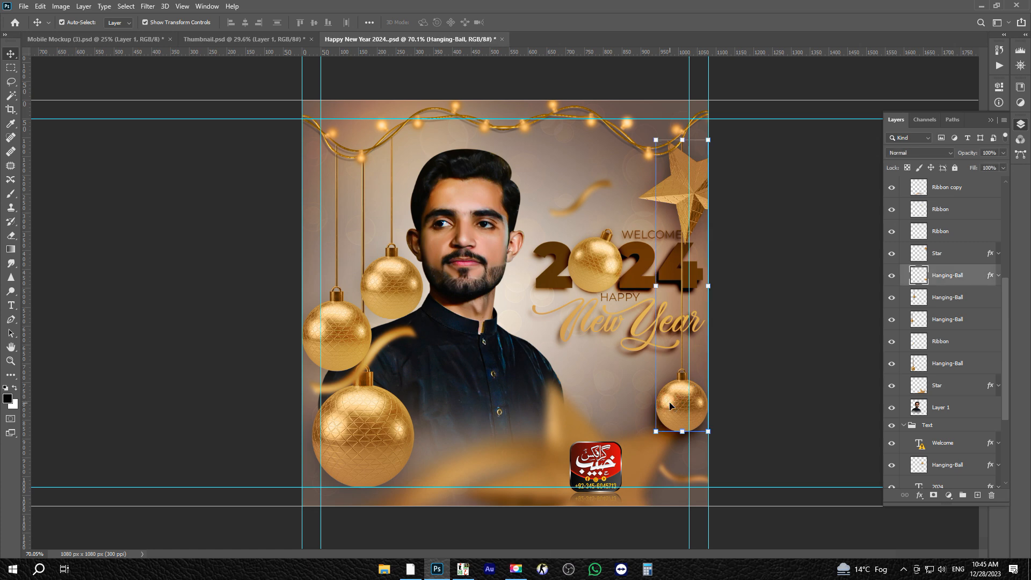
{"action": "left_click", "coordinate": [817, 404]}
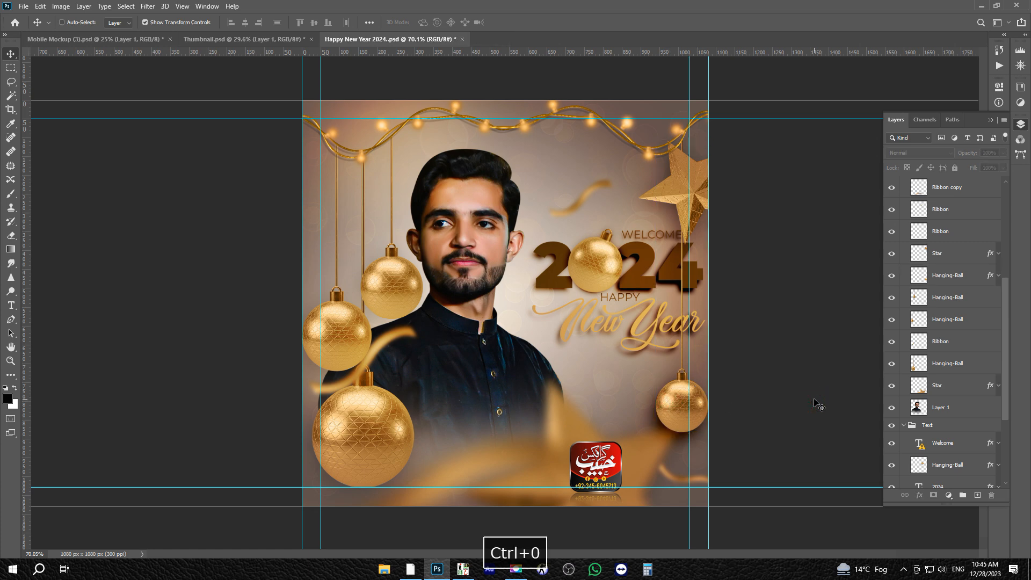
{"action": "key", "text": "ctrl+0"}
Step: Duplicate the ribbon above the 2024 text, rotate the copy about 66°, and place it between the New Year text and the logo
{"action": "left_click", "coordinate": [621, 169]}
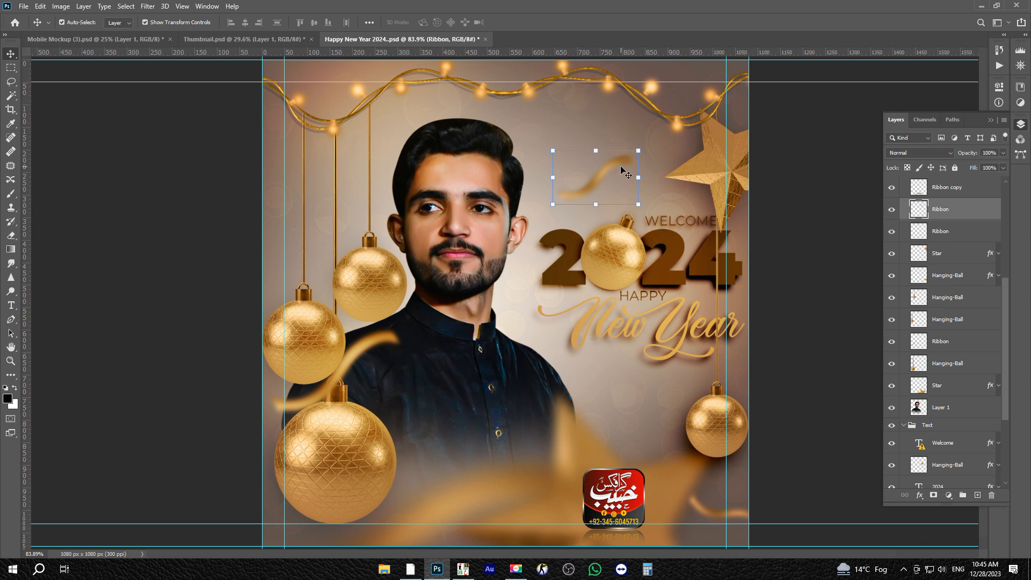
{"action": "key", "text": "ctrl+j"}
{"action": "left_click_drag", "start_coordinate": [619, 165], "coordinate": [680, 448]}
{"action": "key", "text": "Return"}
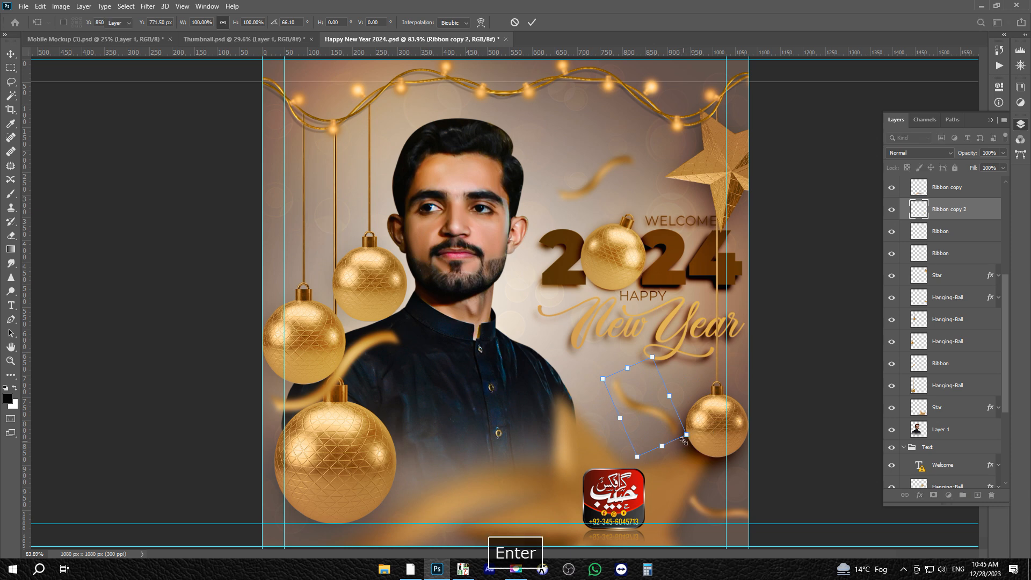
{"action": "left_click_drag", "start_coordinate": [649, 412], "coordinate": [644, 408]}
{"action": "left_click", "coordinate": [799, 391]}
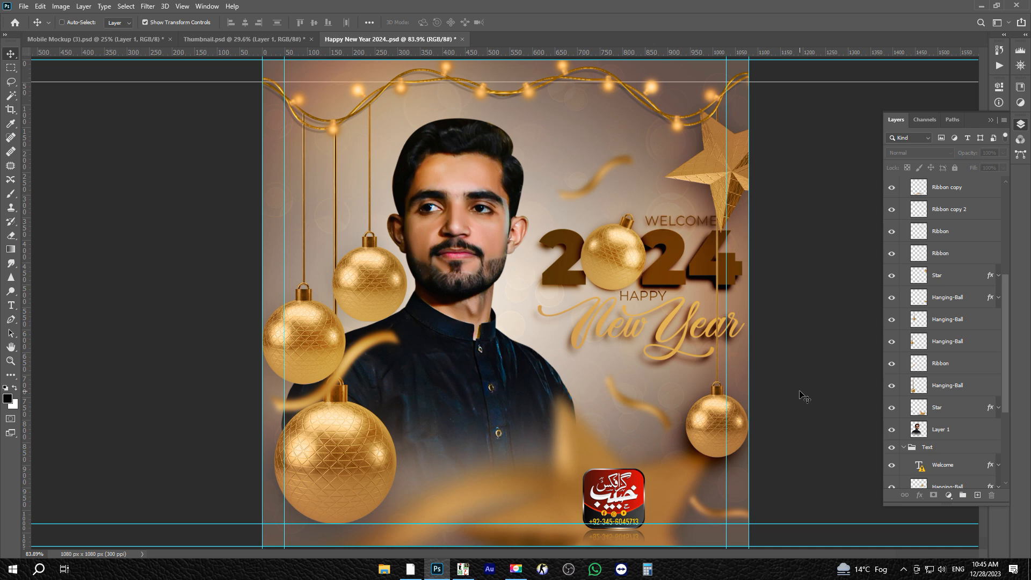
{"action": "key", "text": "ctrl+0"}
{"action": "left_click_drag", "start_coordinate": [782, 304], "coordinate": [773, 301]}
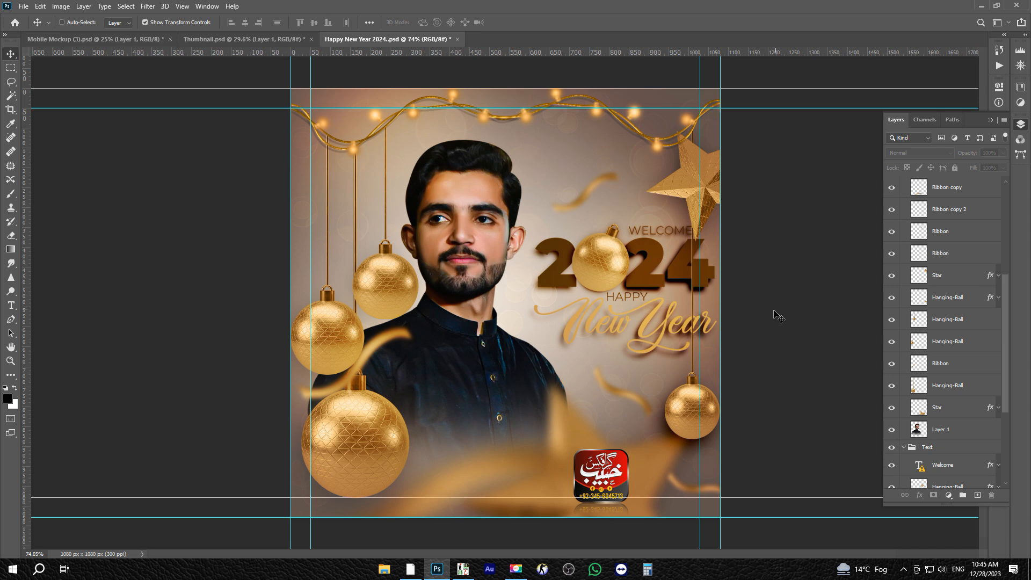
Step: Try moving the linked greeting text toward the upper right by different elements, undoing each move
{"action": "left_click_drag", "start_coordinate": [616, 272], "coordinate": [664, 230]}
{"action": "key", "text": "ctrl+z"}
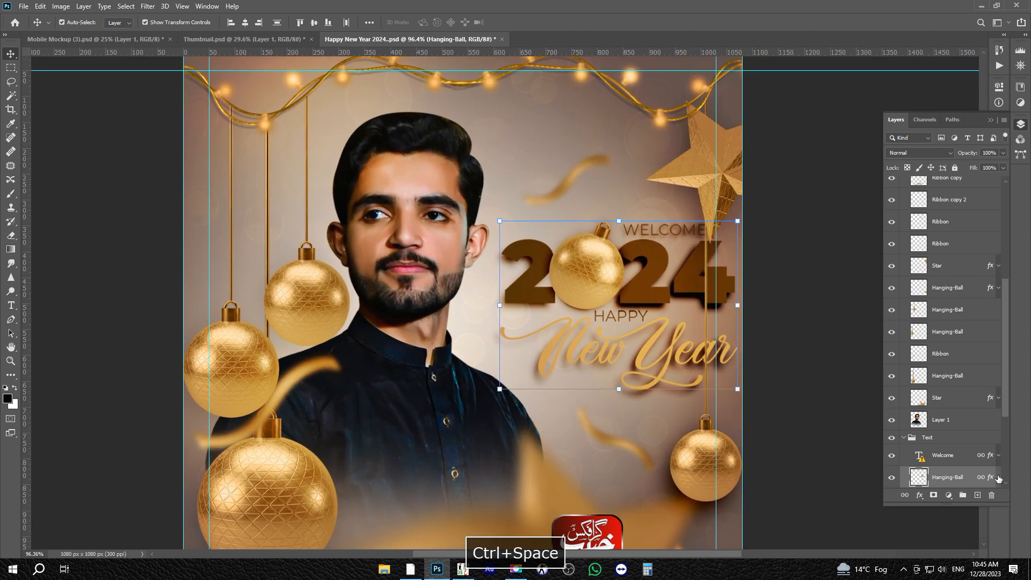
{"action": "left_click_drag", "start_coordinate": [642, 333], "coordinate": [700, 286]}
{"action": "key", "text": "ctrl+z"}
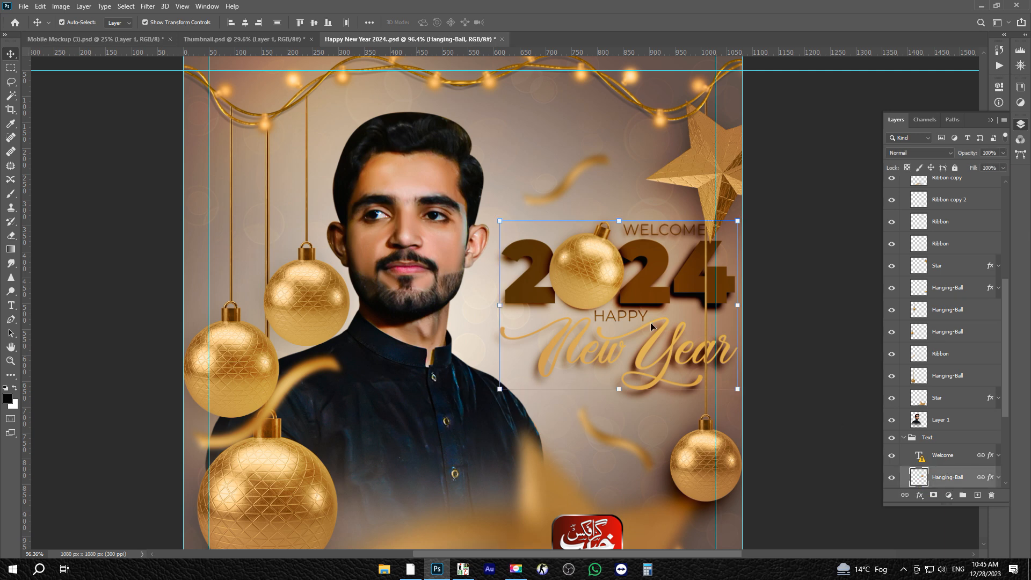
Step: Unlink the Hanging-Ball inside the 2024 text, try moving it up on its own, and undo both the move and the unlinking
{"action": "left_click", "coordinate": [906, 496]}
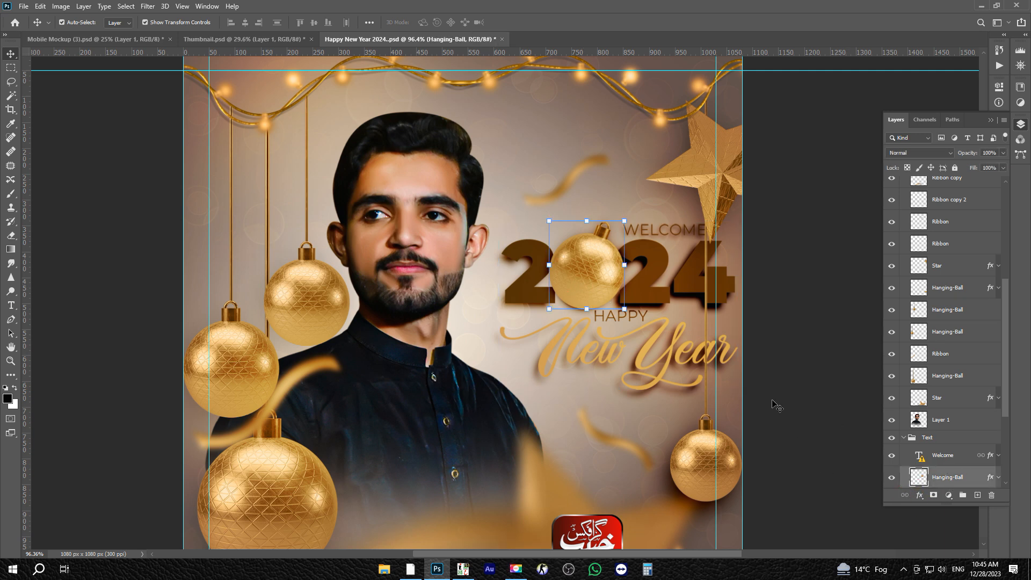
{"action": "left_click_drag", "start_coordinate": [612, 278], "coordinate": [661, 228]}
{"action": "key", "text": "ctrl+z"}
{"action": "key", "text": "ctrl+z"}
{"action": "left_click", "coordinate": [784, 285]}
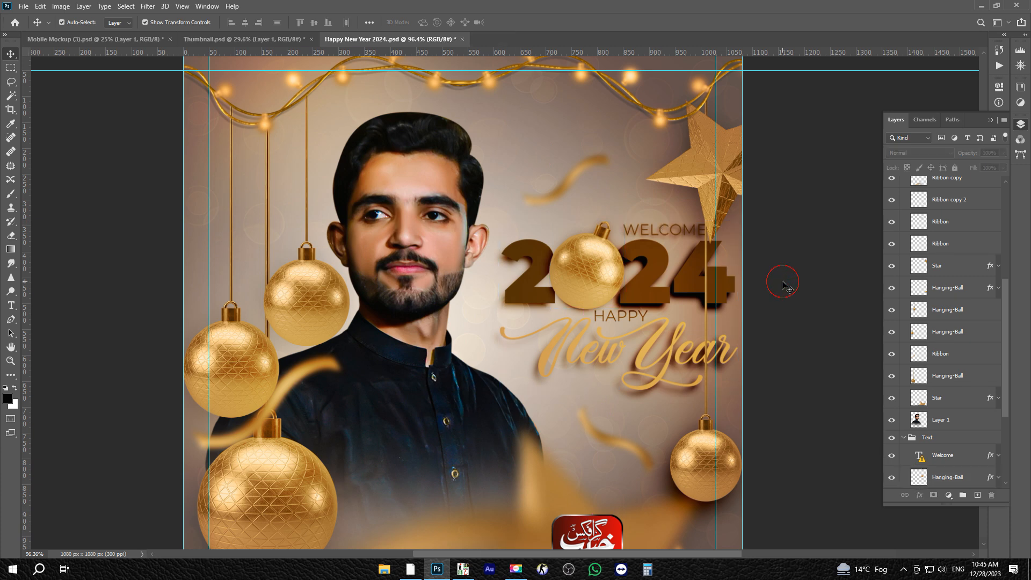
{"action": "left_click_drag", "start_coordinate": [769, 277], "coordinate": [746, 279]}
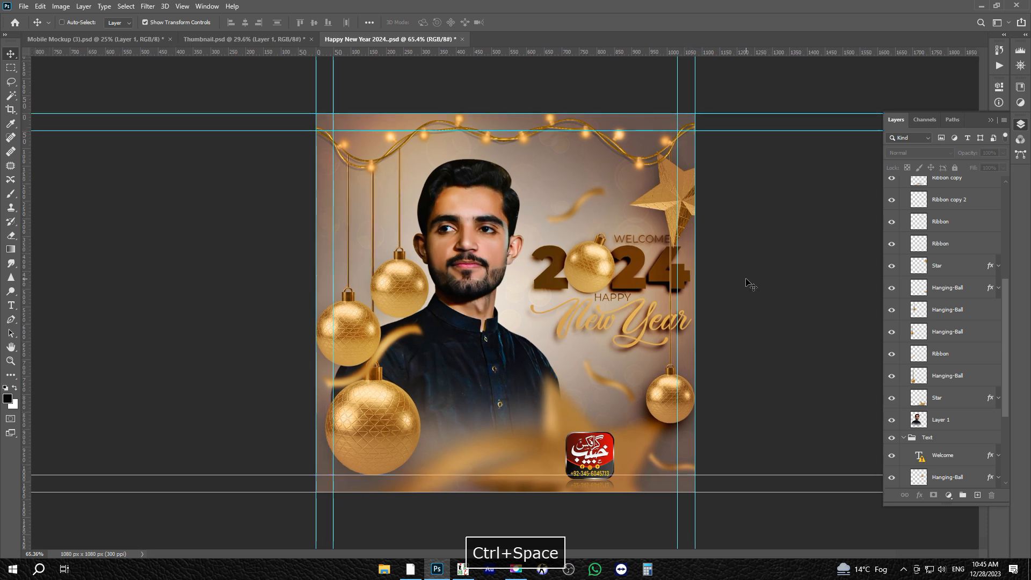
{"action": "key", "text": "ctrl+0"}
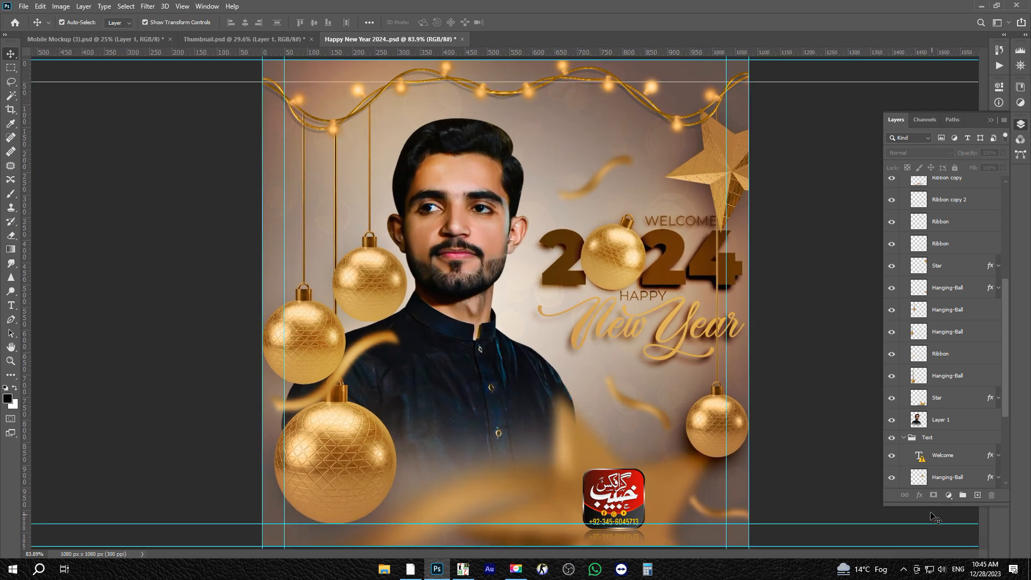
Step: Select the portrait layer, try moving it slightly up and to the right, and undo the move
{"action": "left_click_drag", "start_coordinate": [486, 260], "coordinate": [479, 196]}
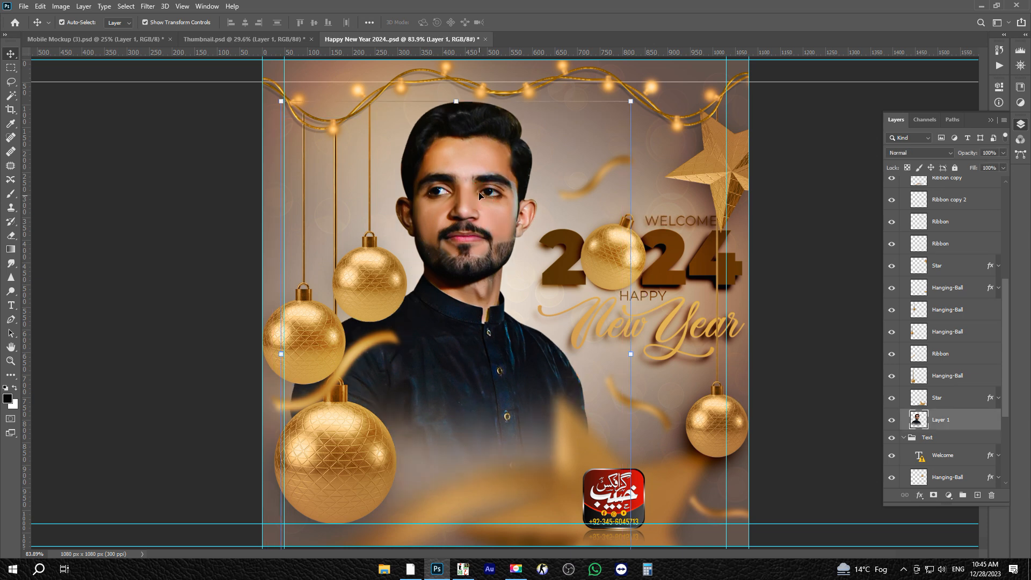
{"action": "key", "text": "ctrl+z"}
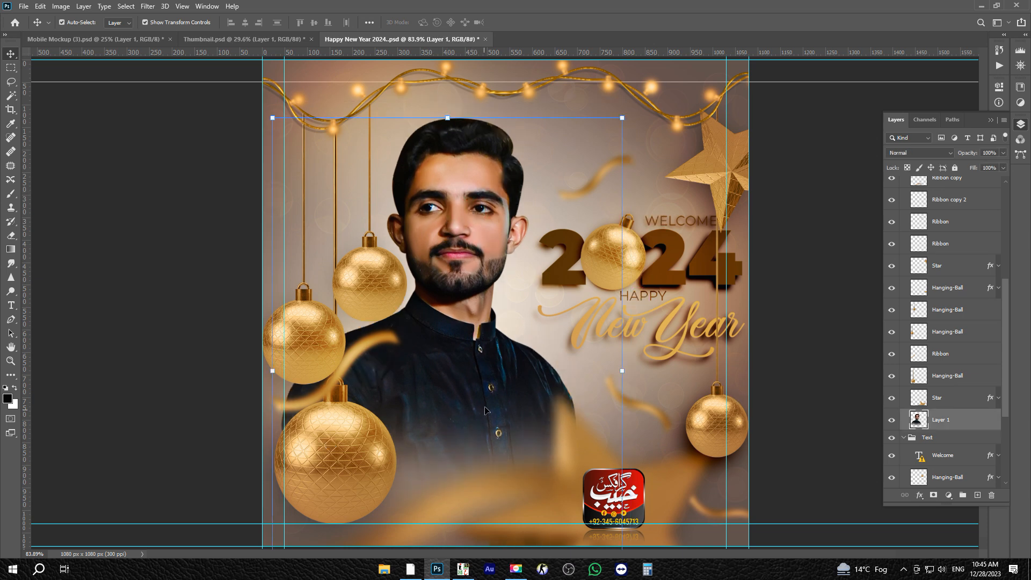
{"action": "mouse_move", "coordinate": [488, 370]}
{"action": "left_mouse_down"}
{"action": "mouse_move", "coordinate": [465, 371]}
{"action": "mouse_move", "coordinate": [480, 370]}
{"action": "left_mouse_up"}
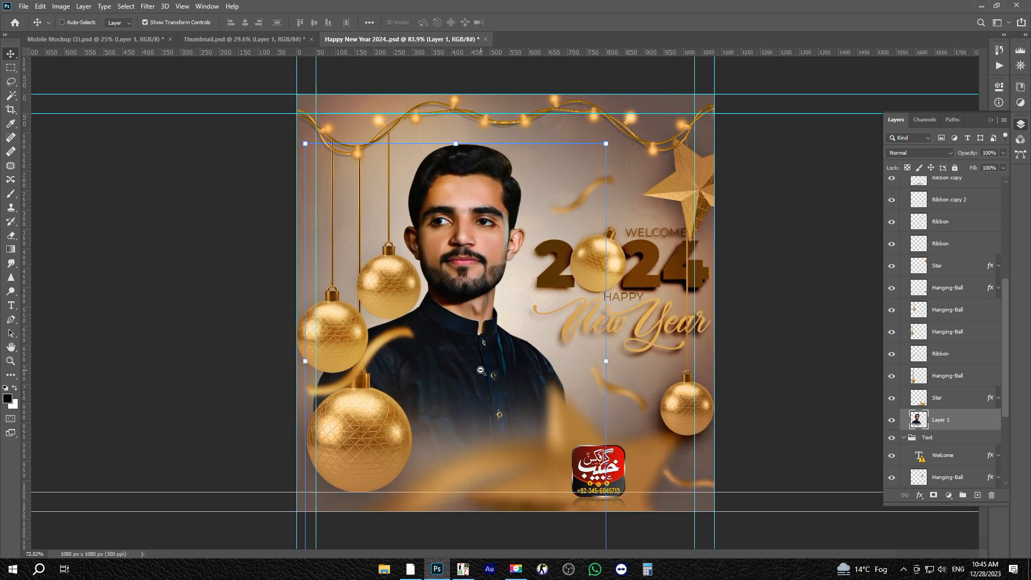
Step: Open the Camera Raw Filter on the portrait layer and set Blacks to -13 and Texture to +26
{"action": "key", "text": "ctrl+space"}
{"action": "key", "text": "alt+t"}
{"action": "key", "text": "c"}
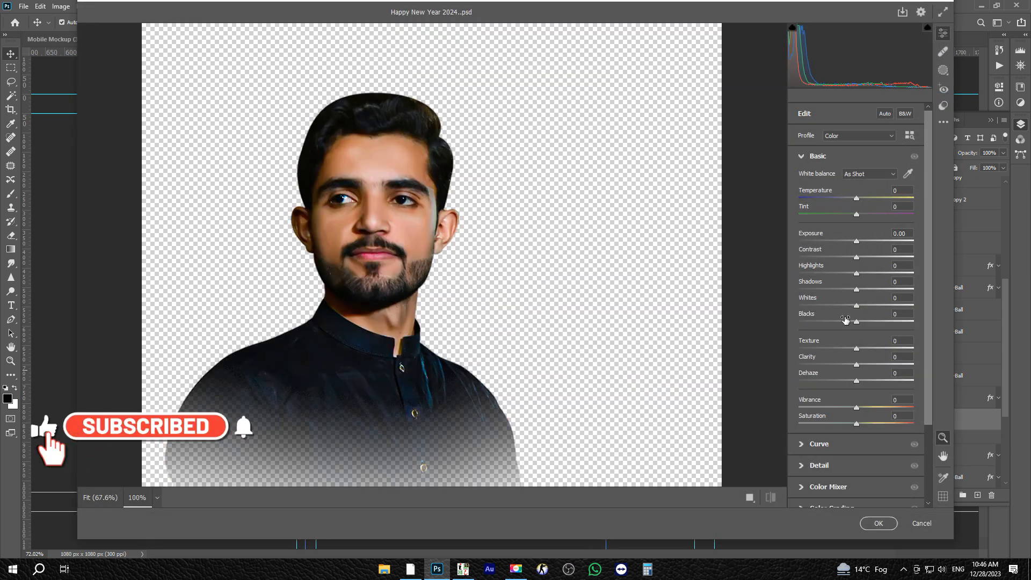
{"action": "left_click_drag", "start_coordinate": [844, 322], "coordinate": [846, 323]}
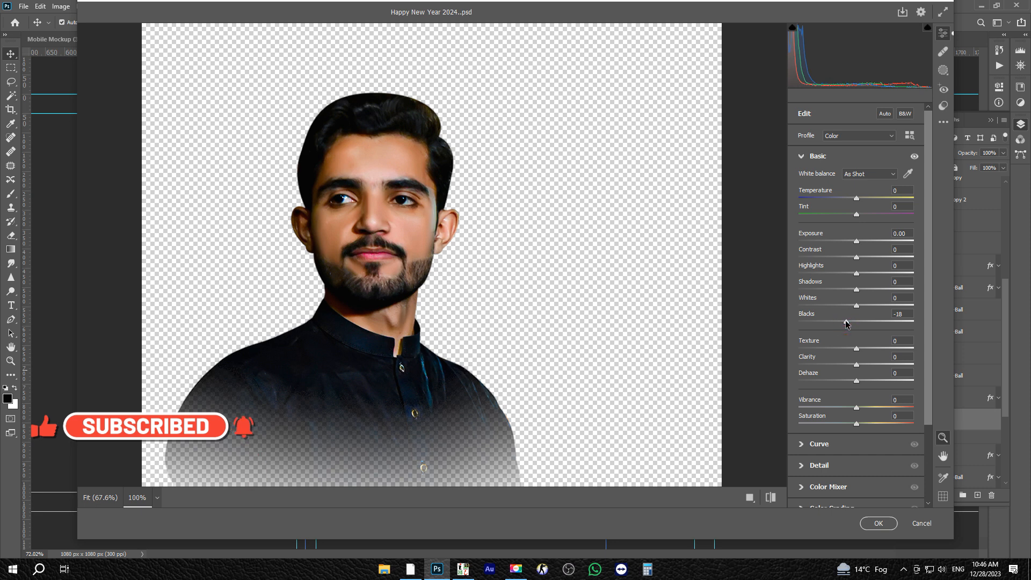
{"action": "left_click", "coordinate": [879, 348]}
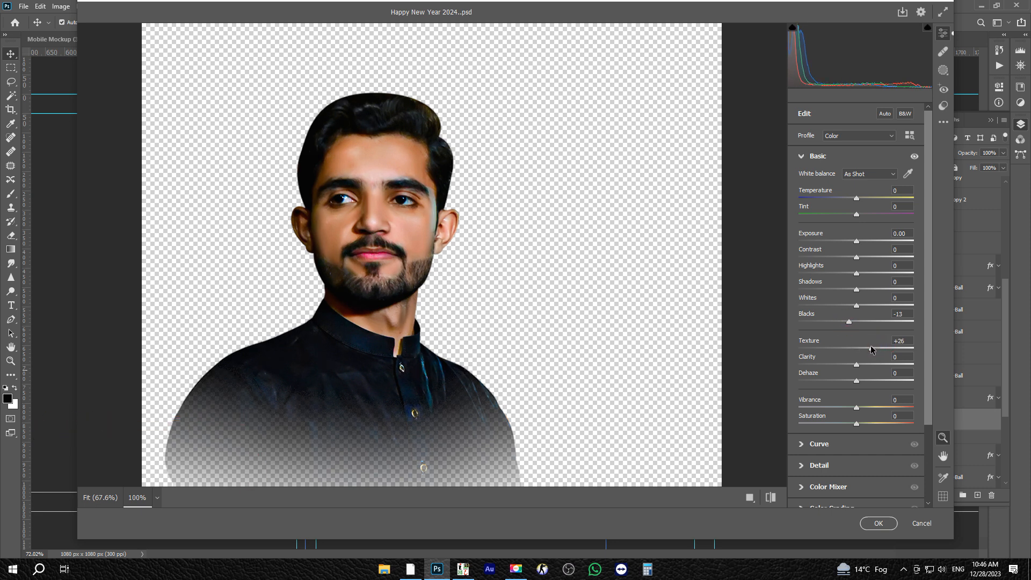
Step: Try higher Clarity and Dehaze on the portrait, reset both to 0, apply the filter, and deselect the layer
{"action": "mouse_move", "coordinate": [875, 365]}
{"action": "left_mouse_down"}
{"action": "mouse_move", "coordinate": [898, 366]}
{"action": "mouse_move", "coordinate": [876, 367]}
{"action": "left_mouse_up"}
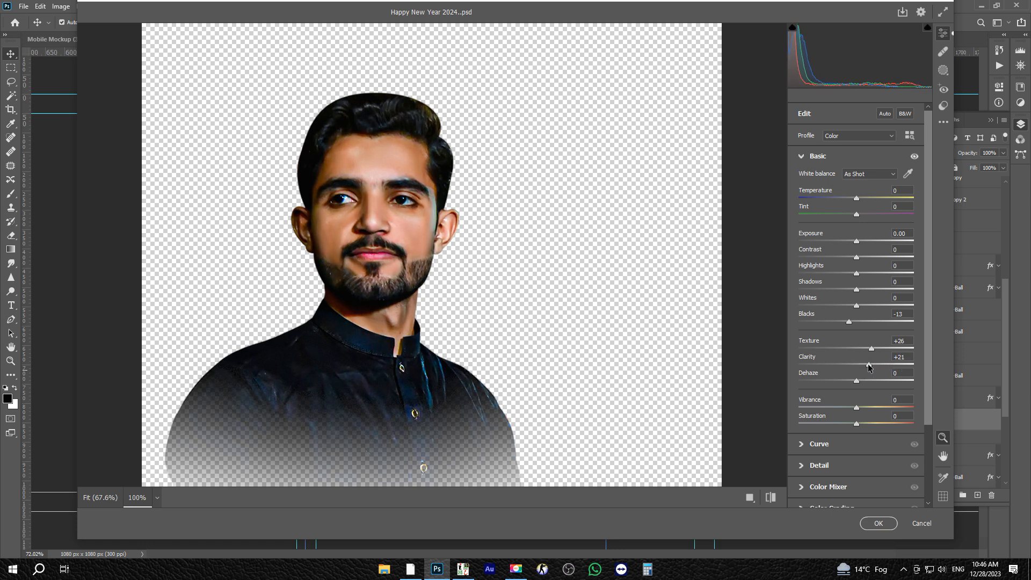
{"action": "type", "text": "0"}
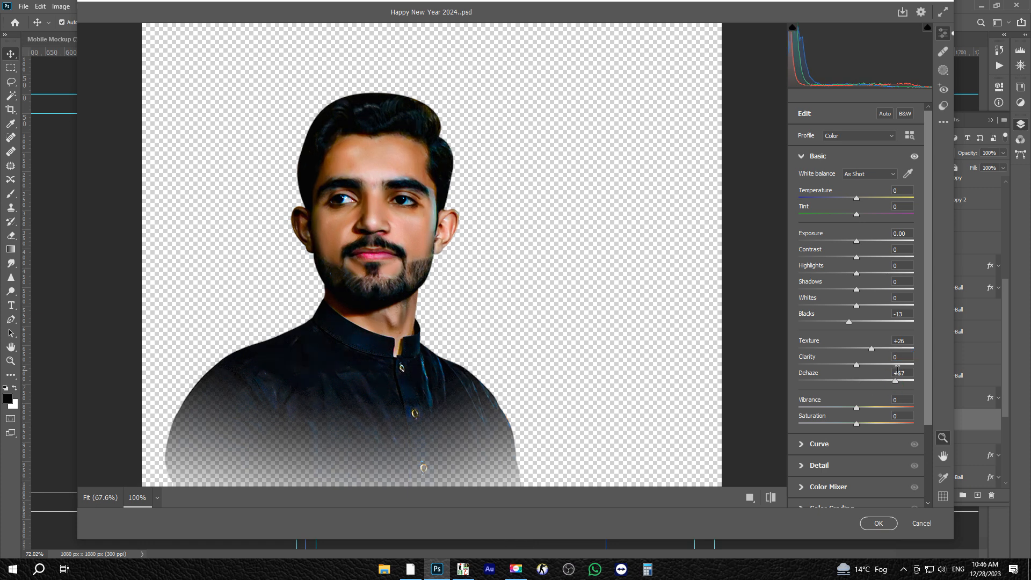
{"action": "type", "text": "0"}
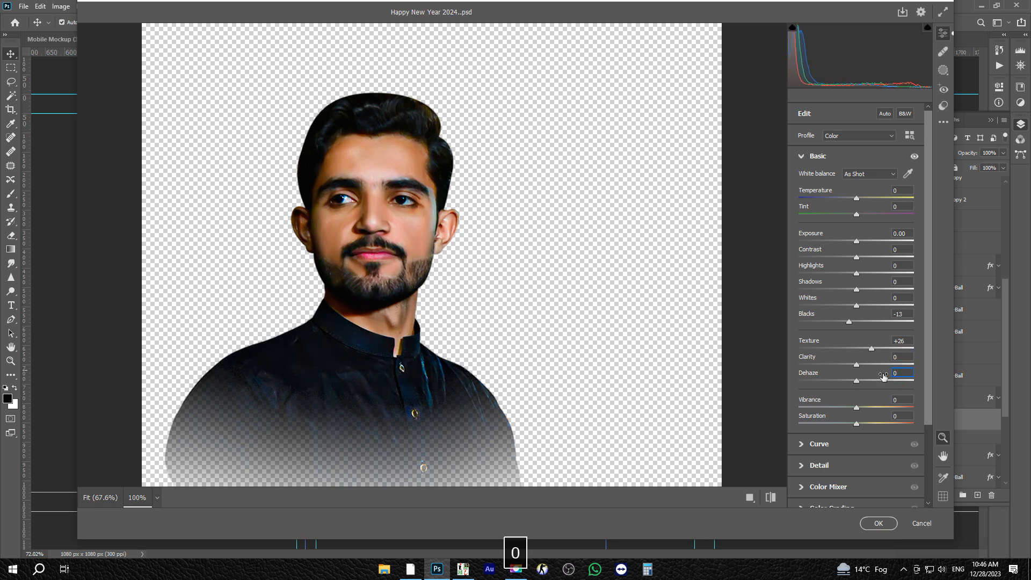
{"action": "key", "text": "Return"}
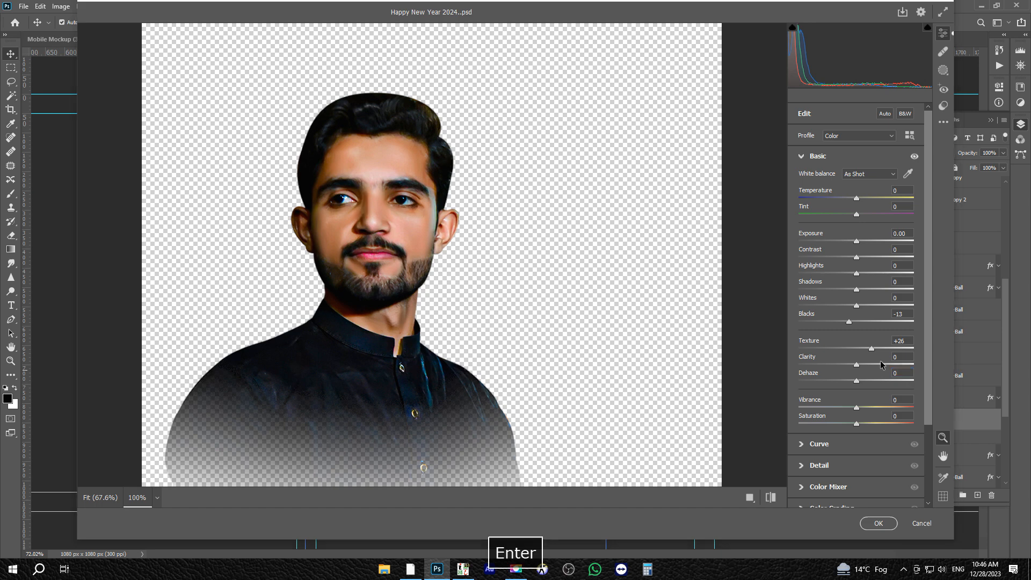
{"action": "key", "text": "ctrl+0"}
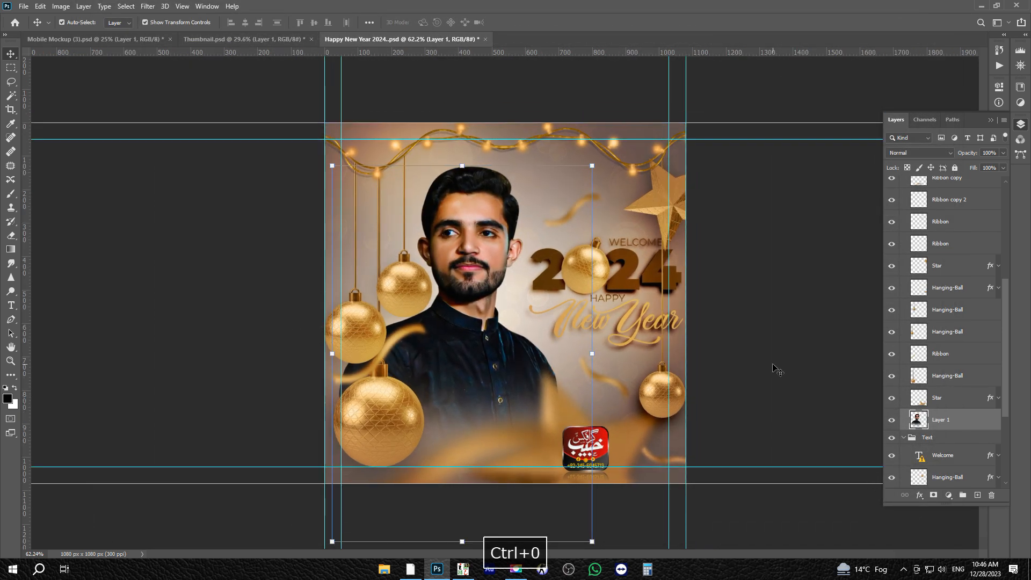
{"action": "left_click", "coordinate": [778, 356]}
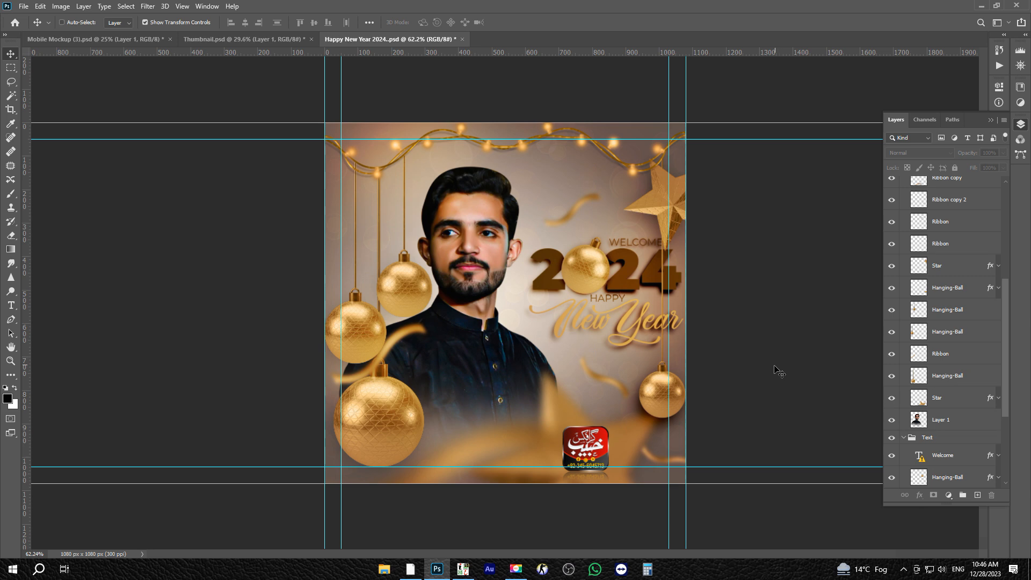
Step: Shift the linked greeting text slightly down and to the left, away from the hanging star and right edge
{"action": "left_click_drag", "start_coordinate": [617, 286], "coordinate": [613, 287]}
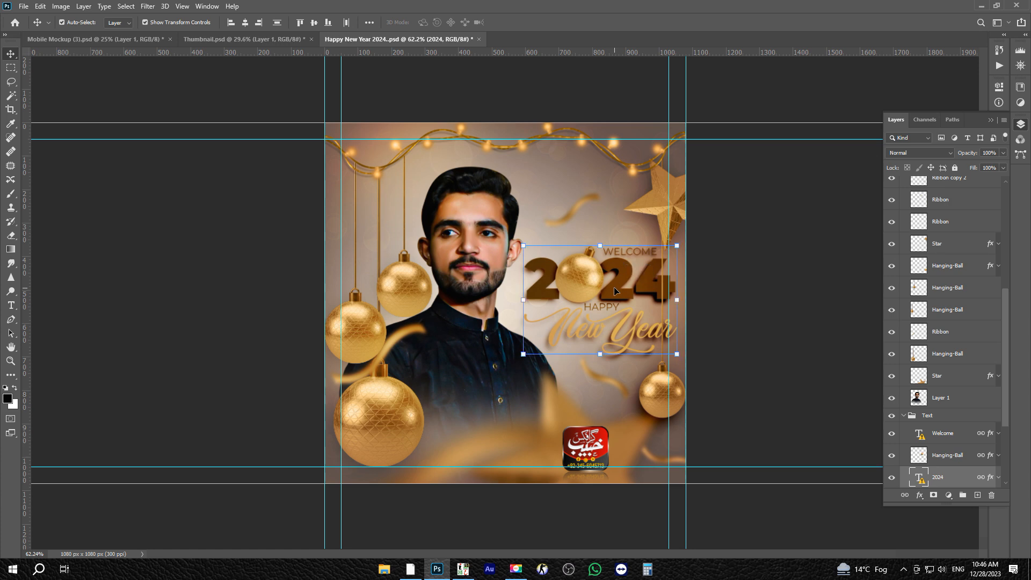
{"action": "left_click", "coordinate": [746, 292]}
{"action": "key", "text": "ctrl+0"}
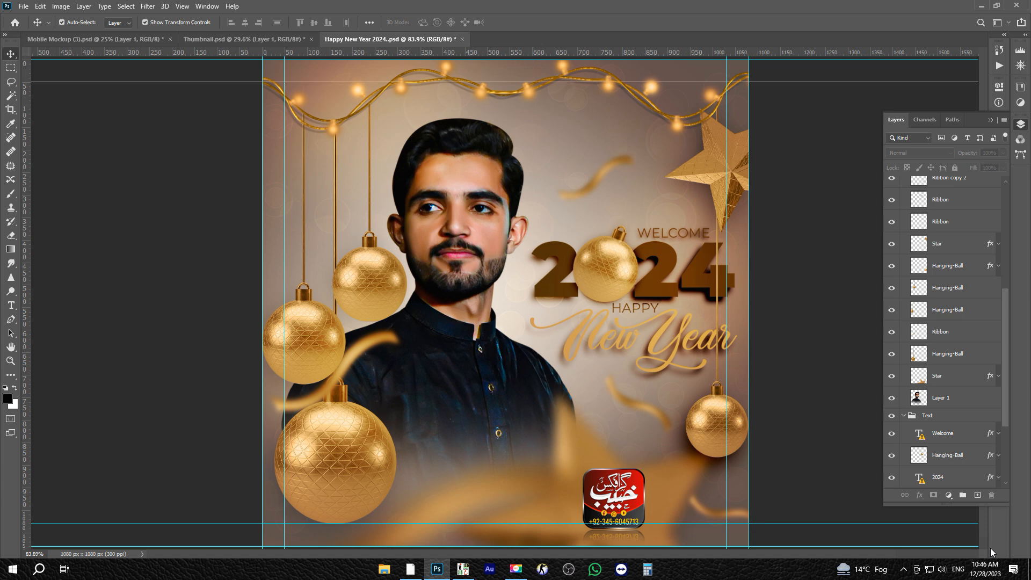
{"action": "key", "text": "ctrl+space"}
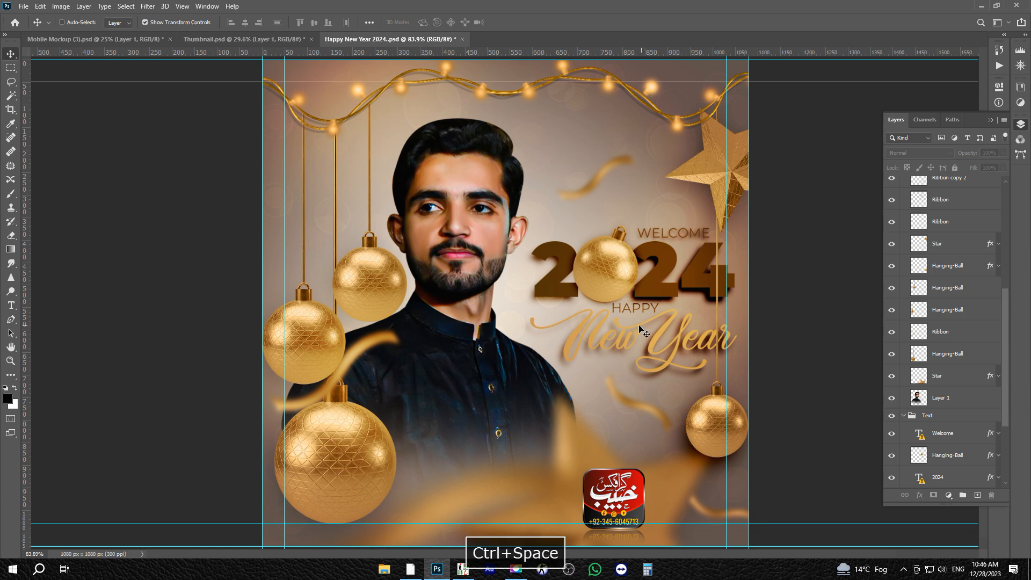
Step: Switch to the Mobile Mockup (3).psd document and on to Thumbnail.psd to view them
{"action": "key", "text": "ctrl+Tab"}
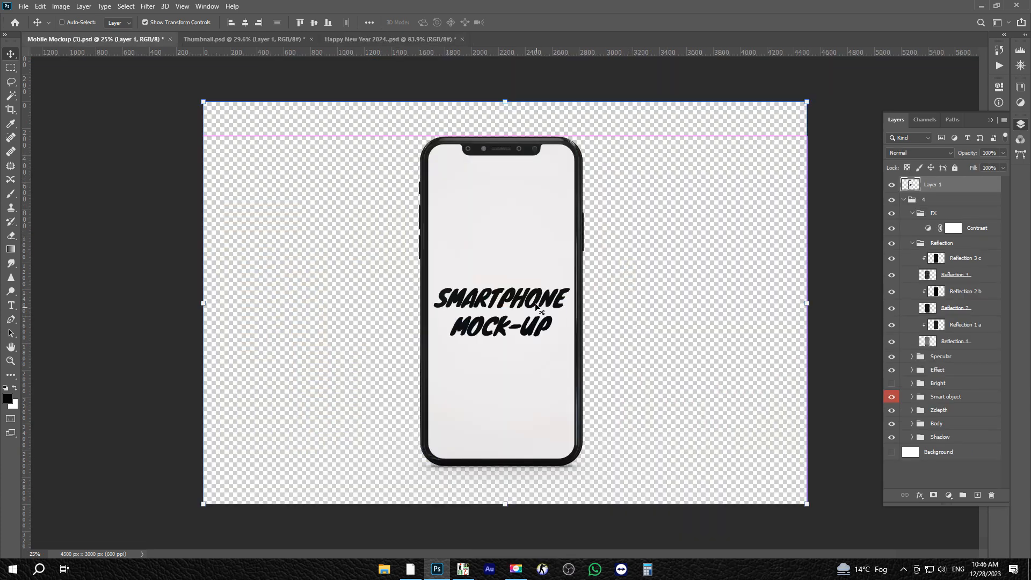
{"action": "left_click_drag", "start_coordinate": [535, 303], "coordinate": [535, 303]}
{"action": "key", "text": "ctrl+Tab"}
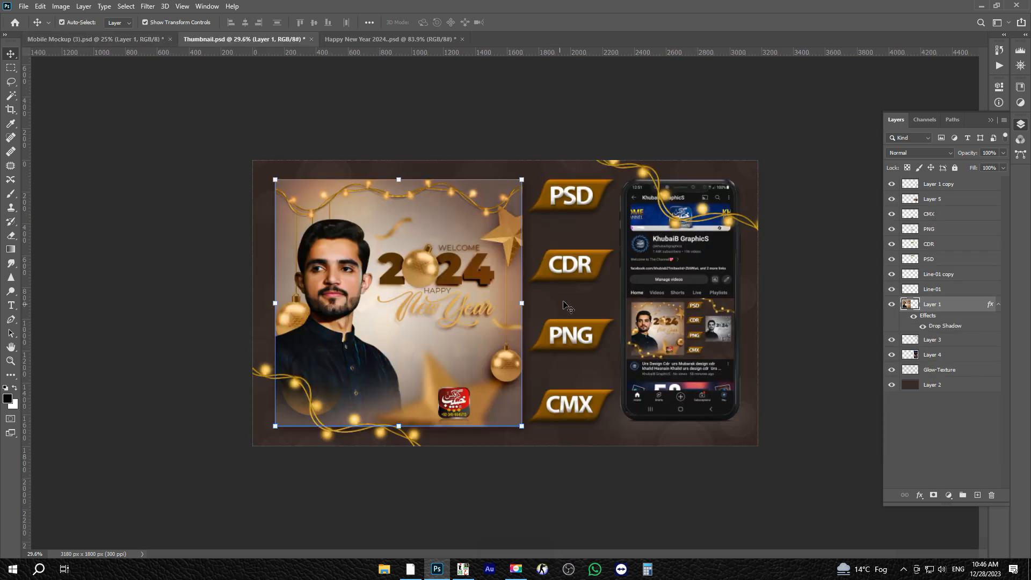
Step: Examine the Thumbnail.psd layout as a whole and check the Mobile Mockup (3).psd document
{"action": "left_click", "coordinate": [574, 276], "text": "ctrl"}
{"action": "key", "text": "ctrl+0"}
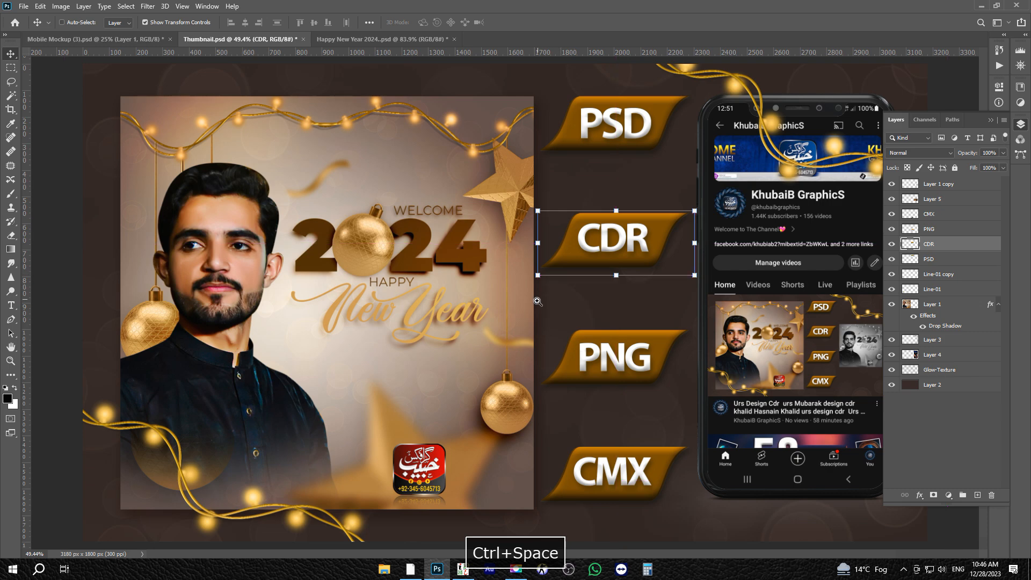
{"action": "left_click", "coordinate": [551, 290], "text": "ctrl"}
{"action": "left_click_drag", "start_coordinate": [638, 339], "coordinate": [387, 311]}
{"action": "key", "text": "ctrl+0"}
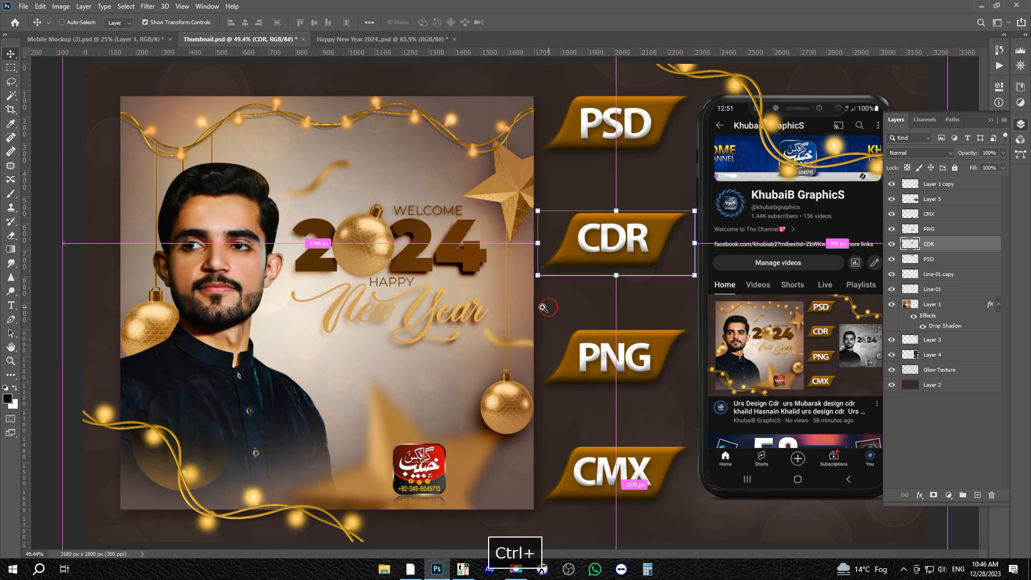
{"action": "left_click_drag", "start_coordinate": [544, 302], "coordinate": [536, 307]}
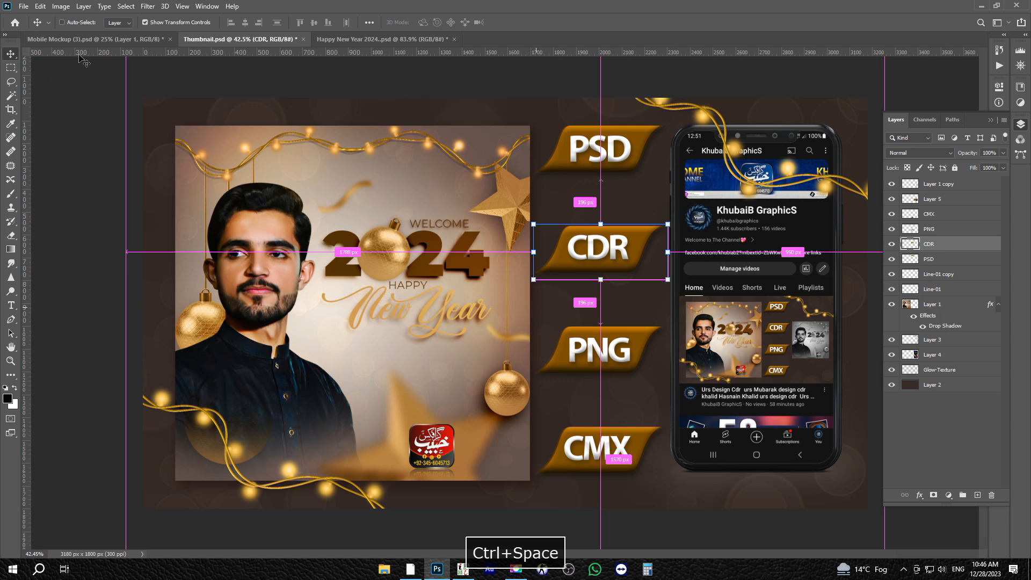
{"action": "left_click", "coordinate": [94, 40]}
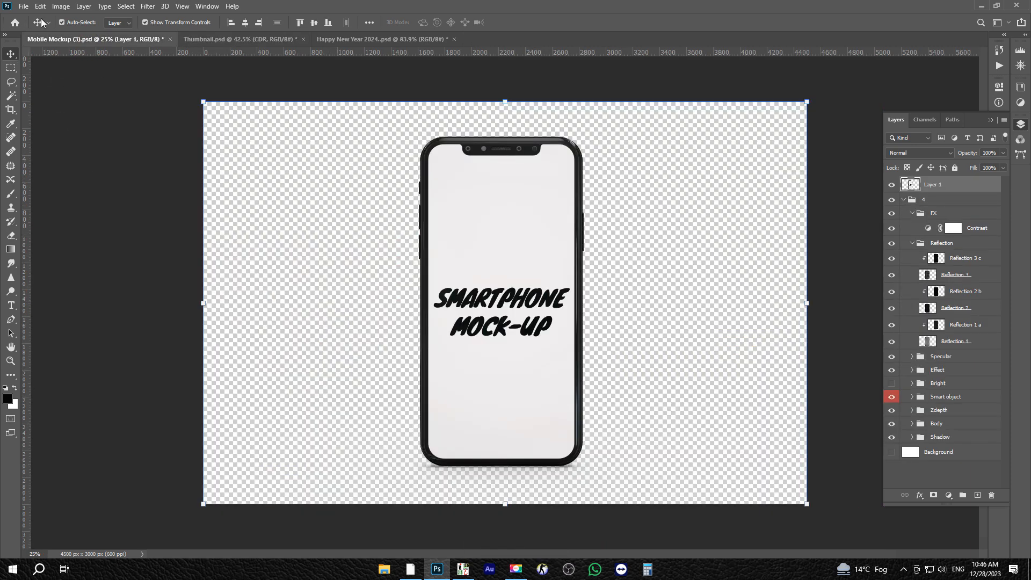
{"action": "left_click", "coordinate": [239, 39]}
Step: Merge all visible artwork of the Happy New Year 2024 document into a new stamped layer and copy it
{"action": "left_click", "coordinate": [382, 39]}
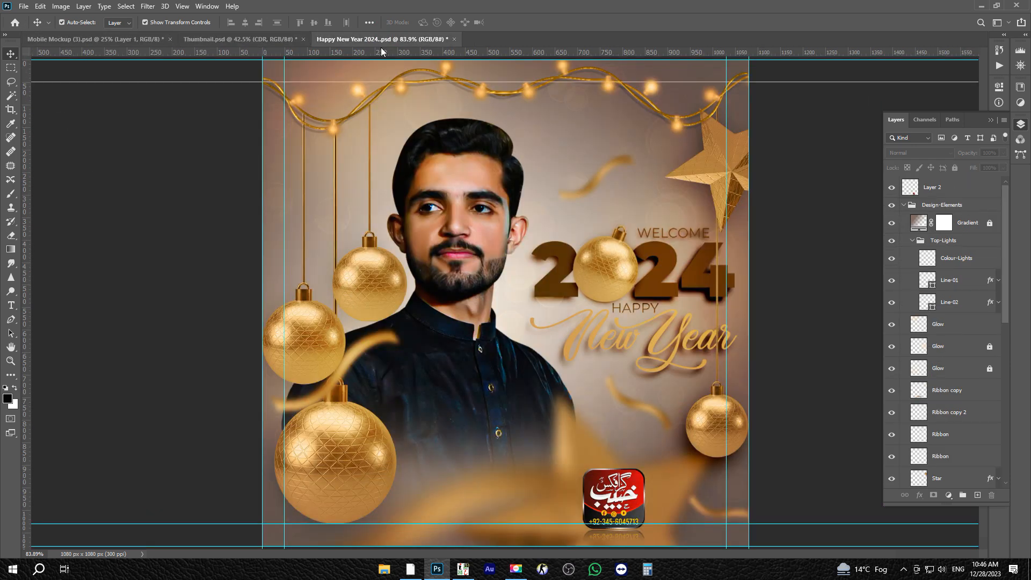
{"action": "key", "text": "ctrl+alt+shift+e"}
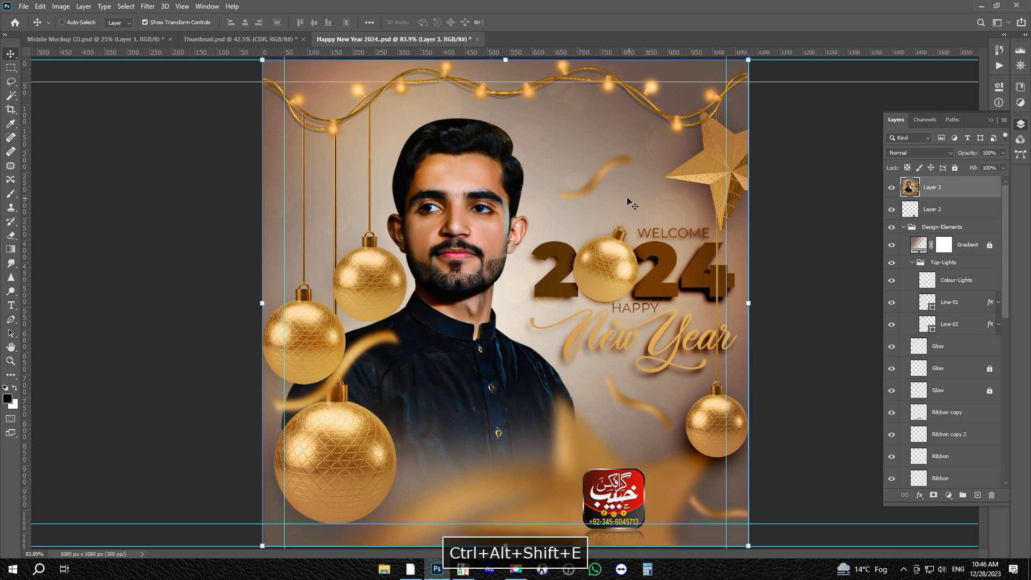
{"action": "key", "text": "ctrl+c"}
Step: Paste the copied greeting design into Thumbnail.psd as a new layer
{"action": "key", "text": "ctrl+Tab"}
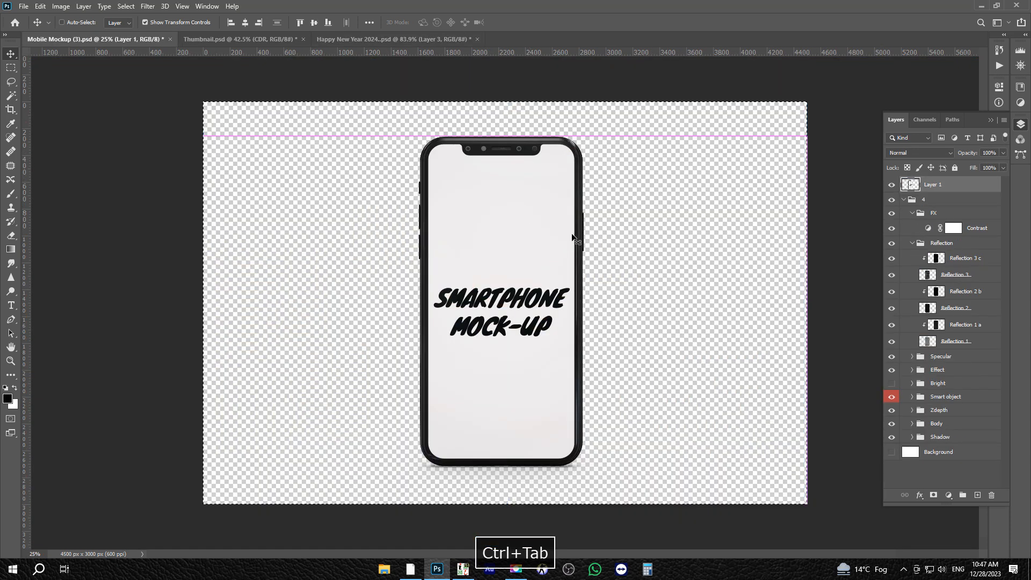
{"action": "key", "text": "ctrl+Tab"}
{"action": "key", "text": "ctrl+v"}
{"action": "key", "text": "ctrl+0"}
{"action": "key", "text": "ctrl+space"}
{"action": "left_click_drag", "start_coordinate": [629, 239], "coordinate": [604, 240]}
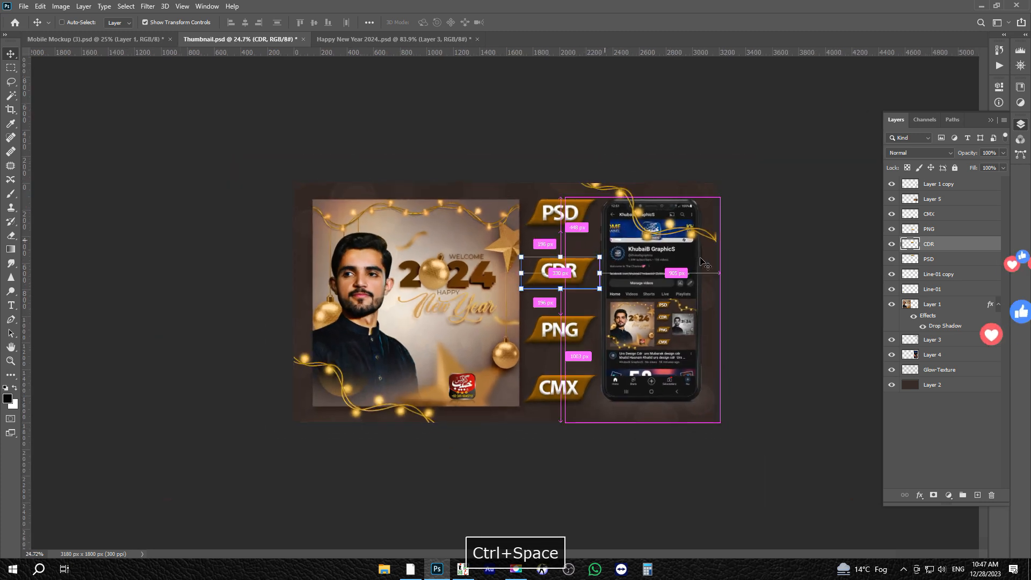
{"action": "key", "text": "ctrl+v"}
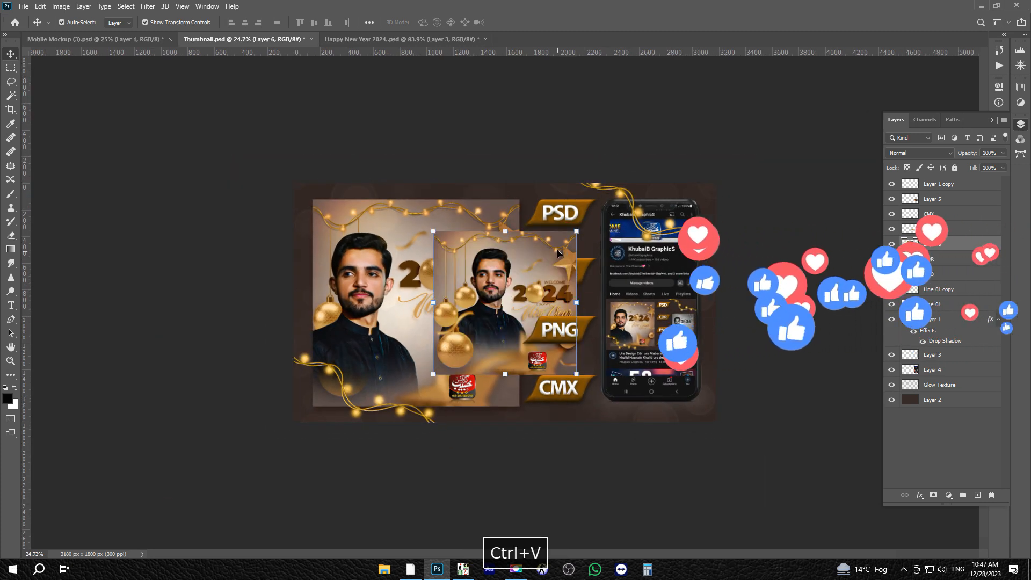
Step: Scale the pasted design to about 30% and move it onto the small grey portrait preview on the phone screen
{"action": "left_click_drag", "start_coordinate": [576, 231], "coordinate": [507, 259]}
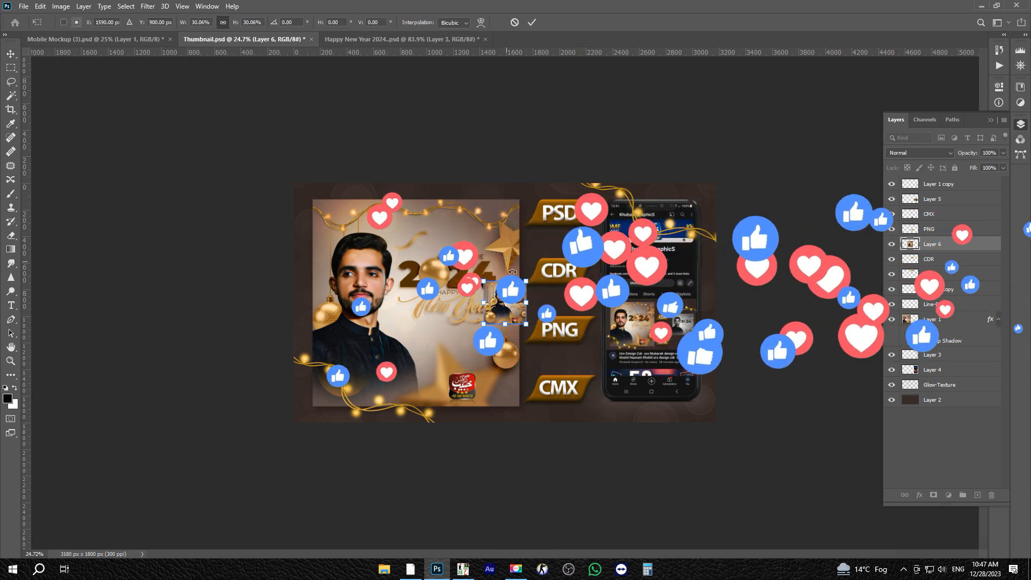
{"action": "left_click_drag", "start_coordinate": [515, 298], "coordinate": [693, 327]}
{"action": "key", "text": "Return"}
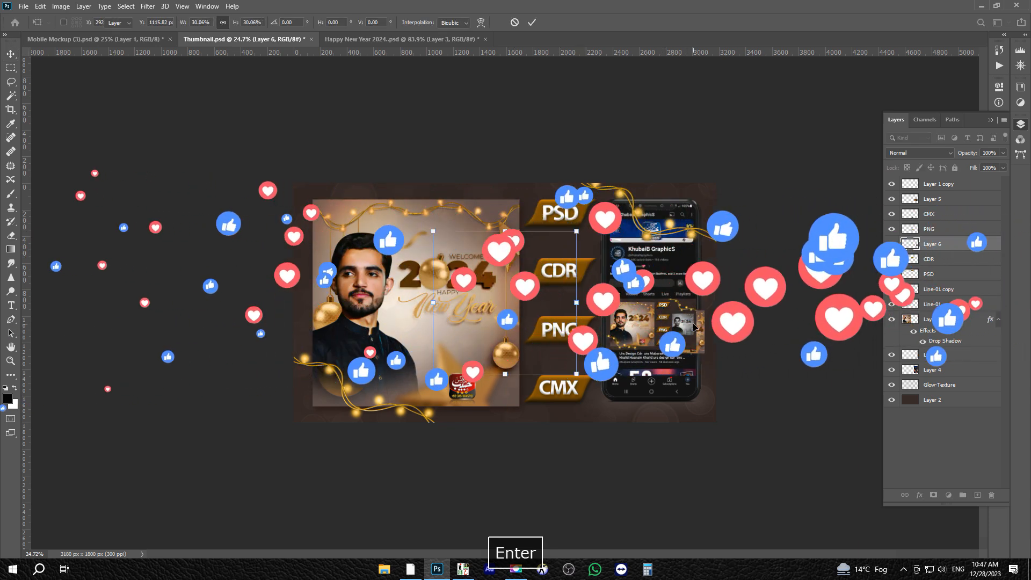
Step: Raise the pasted design to the top of the layer stack and shrink it to fit over the grey portrait in the phone's mini thumbnail
{"action": "key", "text": "ctrl+bracketright"}
{"action": "key", "text": "ctrl+bracketright"}
{"action": "key", "text": "ctrl+bracketright"}
{"action": "key", "text": "ctrl+bracketright"}
{"action": "key", "text": "ctrl+space"}
{"action": "left_click_drag", "start_coordinate": [693, 325], "coordinate": [651, 274]}
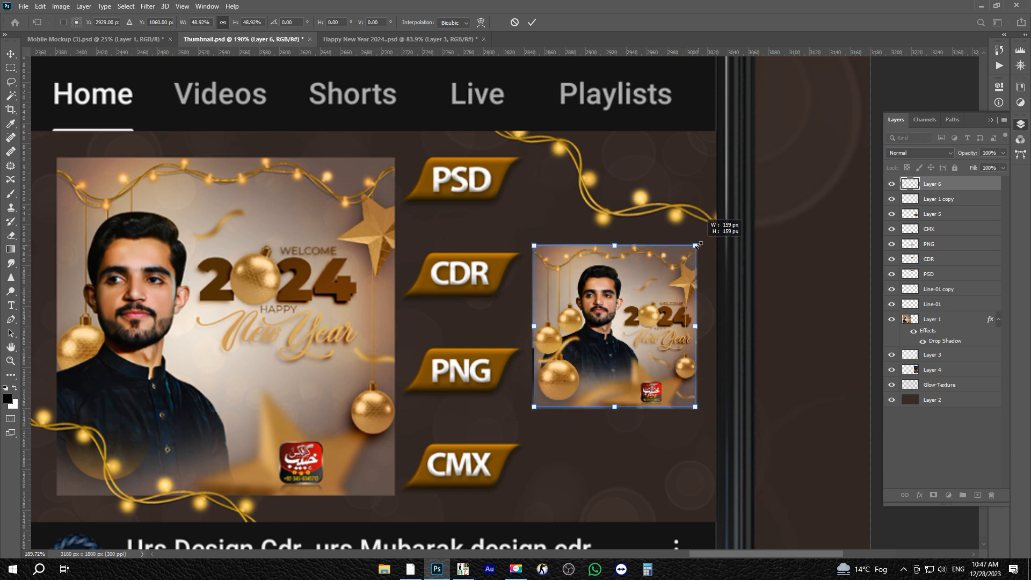
{"action": "key", "text": "Return"}
{"action": "key", "text": "ctrl+0"}
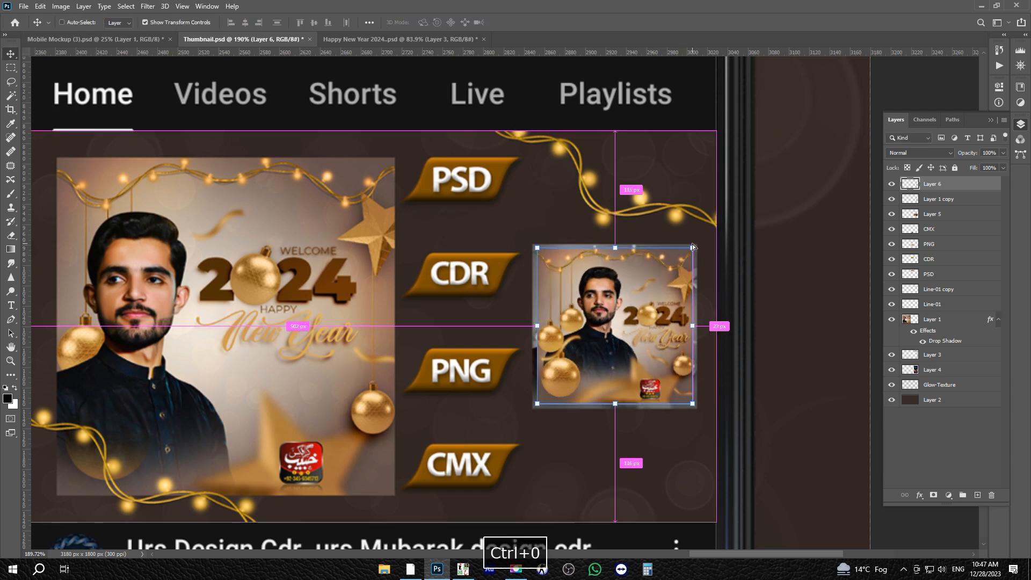
Step: Deselect the pasted design layer and review the phone preview and the whole thumbnail
{"action": "left_click_drag", "start_coordinate": [697, 267], "coordinate": [403, 214]}
{"action": "left_click", "coordinate": [806, 265], "text": "ctrl"}
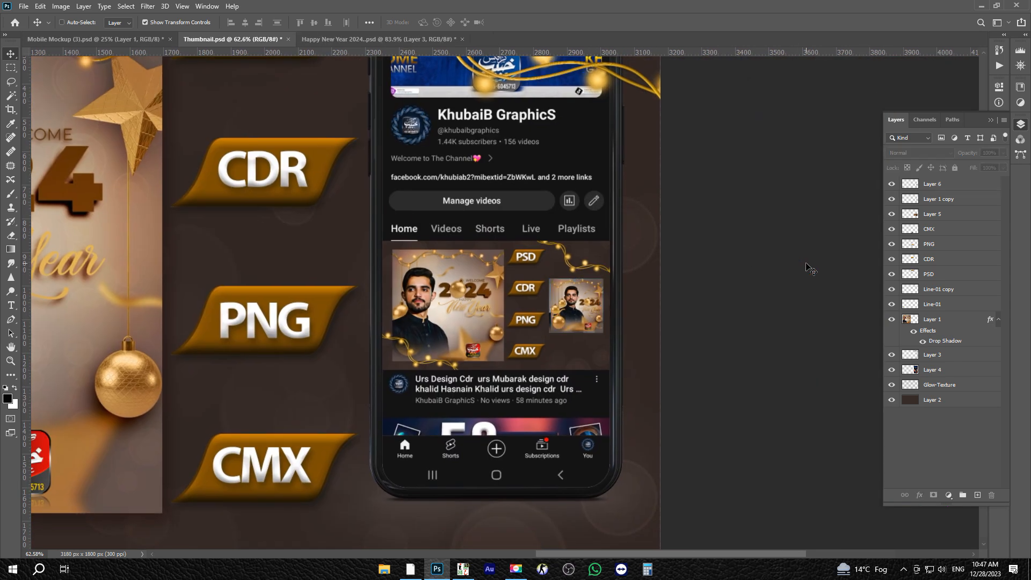
{"action": "key", "text": "ctrl+0"}
{"action": "left_click_drag", "start_coordinate": [581, 284], "coordinate": [582, 269]}
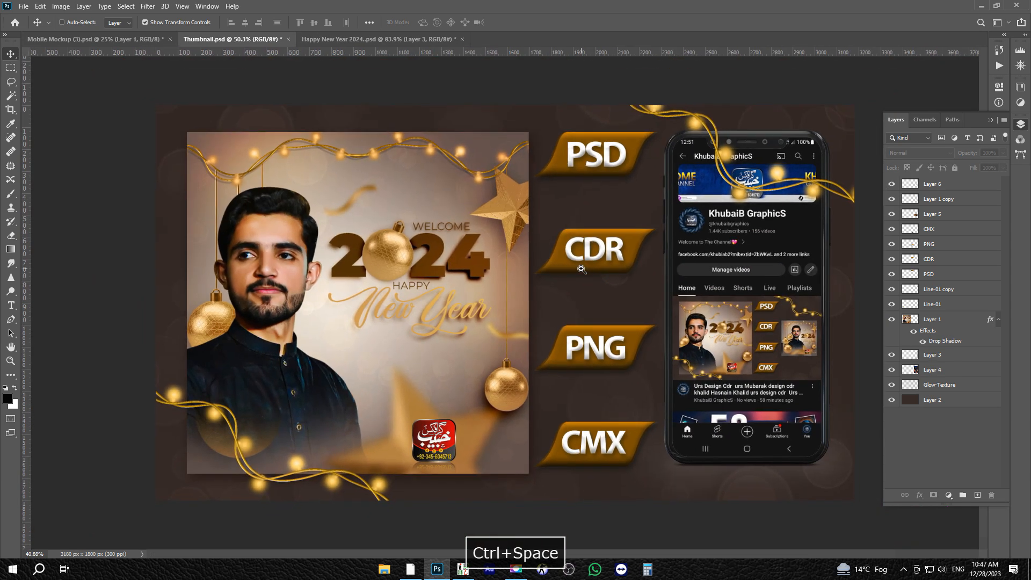